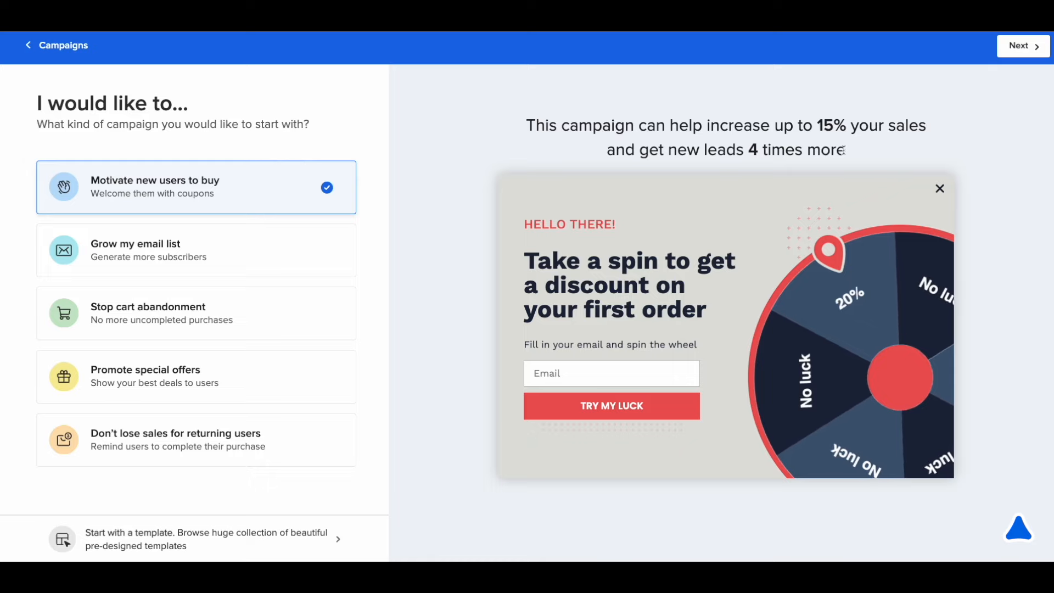
# Preview the campaign goals for growing the email list, stopping cart abandonment, promoting special offers and reminding returning users.
pyautogui.click(177, 246)
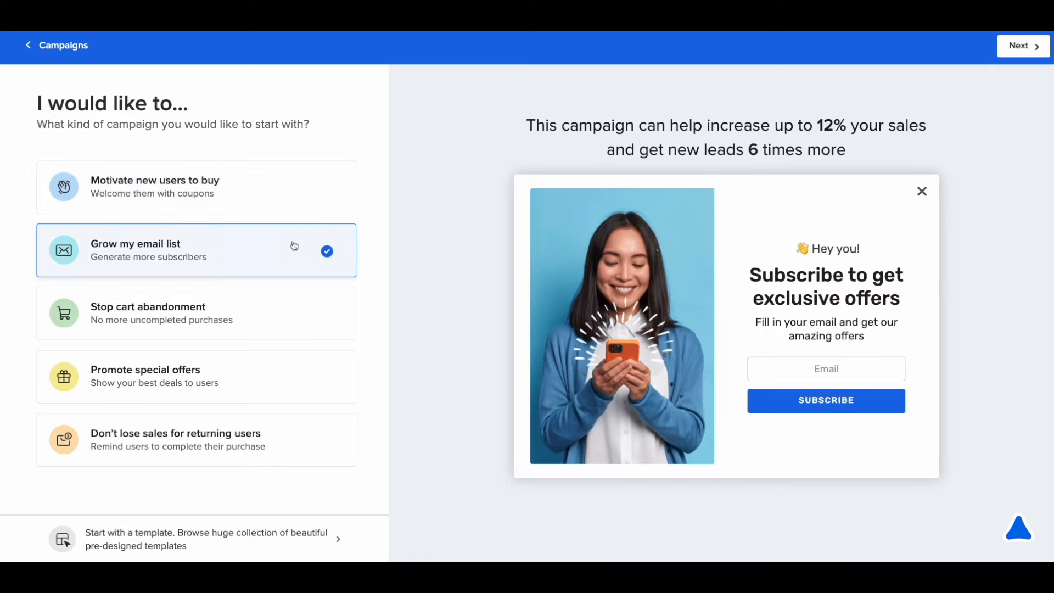
pyautogui.click(218, 325)
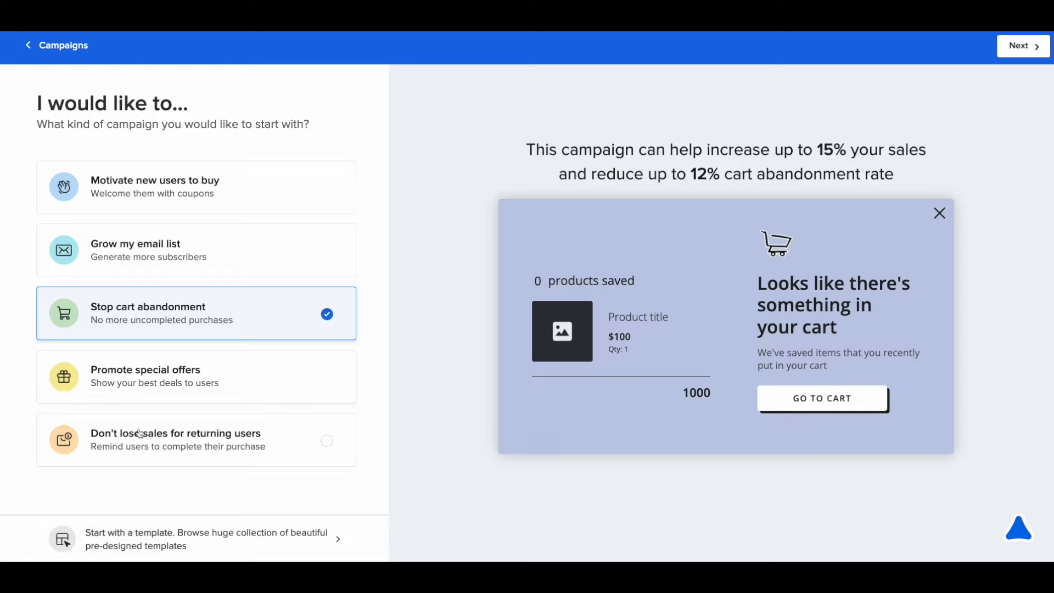
pyautogui.click(192, 379)
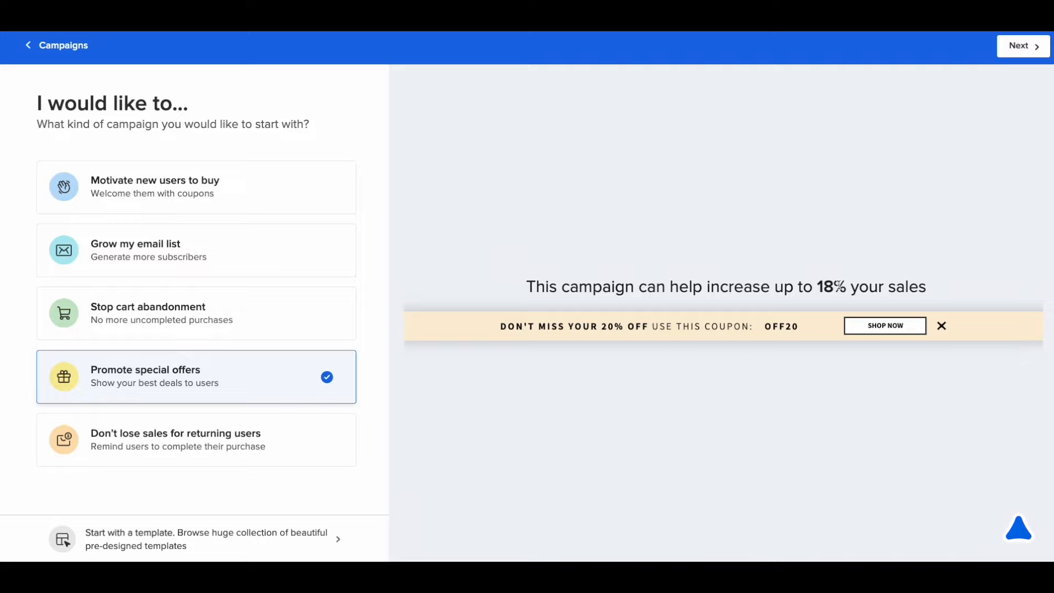
pyautogui.click(171, 455)
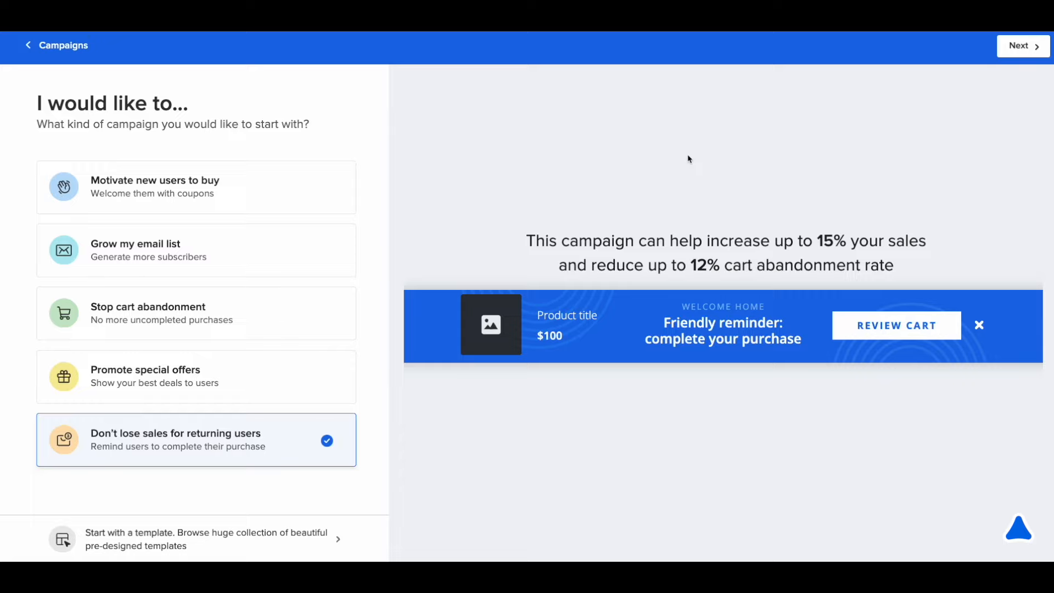
# Browse the pre-designed template collection by the Grow leads, Promotions and Cart abandonment filters, ending on all templates.
pyautogui.click(198, 539)
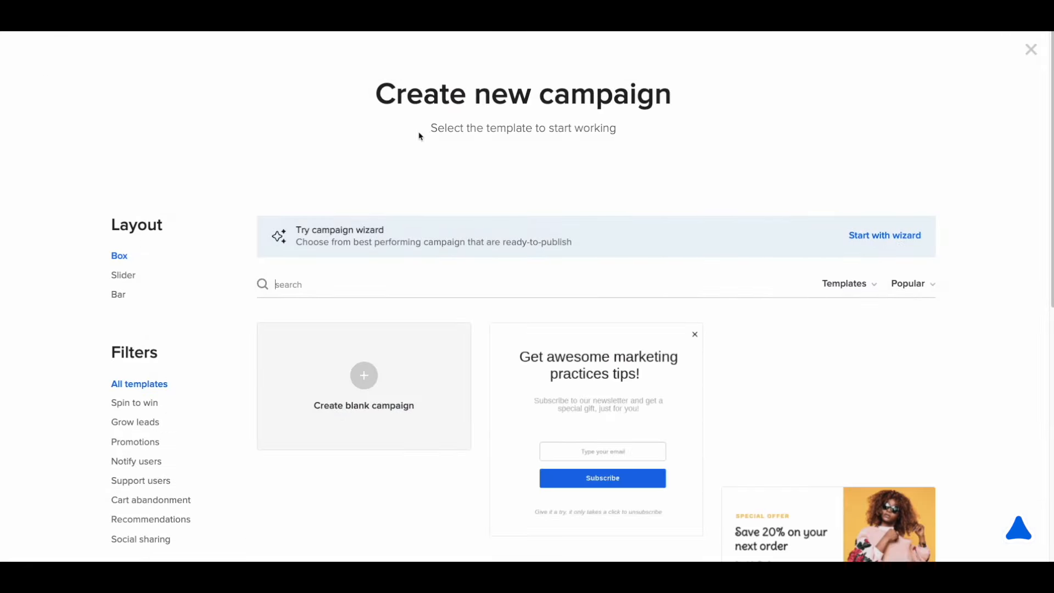
pyautogui.scroll(-1, 430, 153)
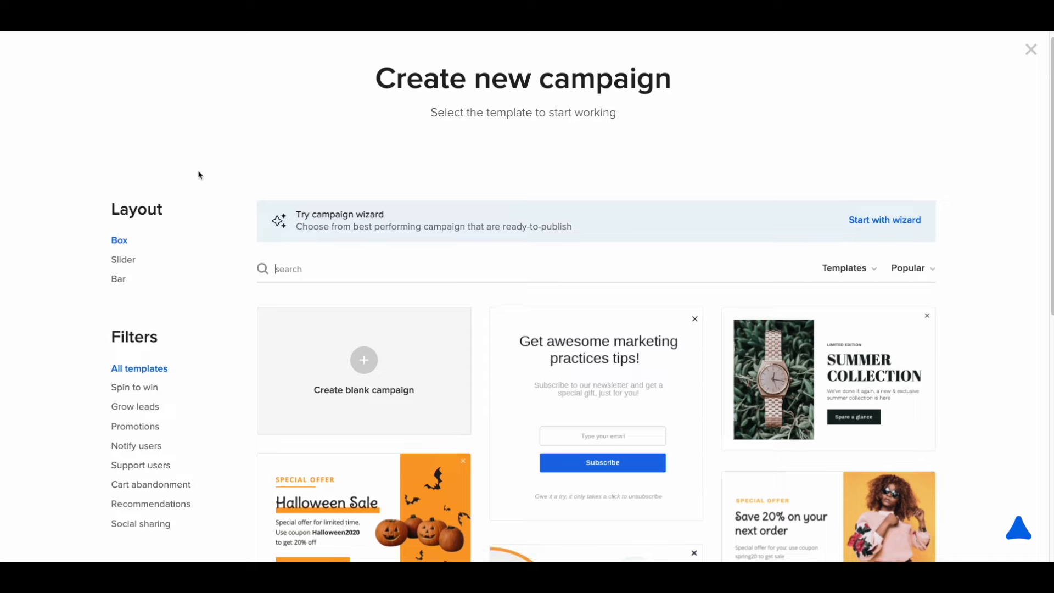
pyautogui.scroll(-2, 230, 198)
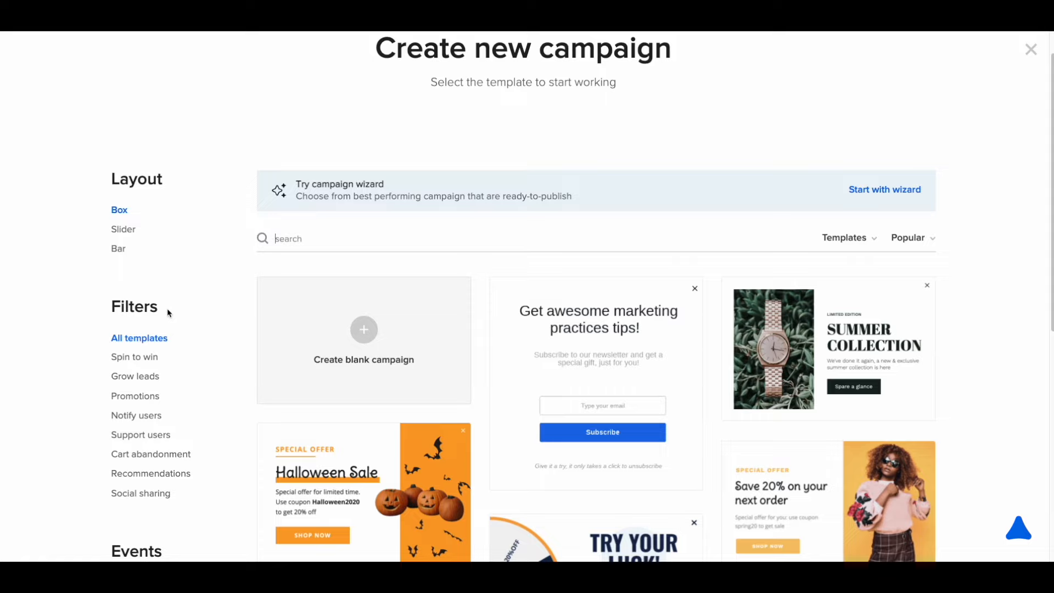
pyautogui.click(146, 377)
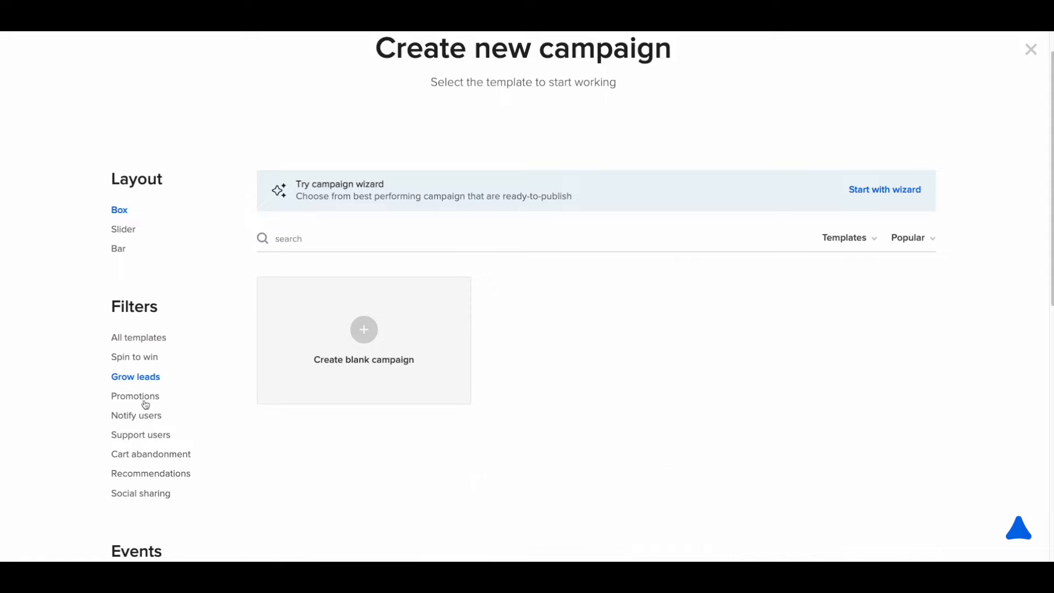
pyautogui.click(144, 398)
pyautogui.click(151, 455)
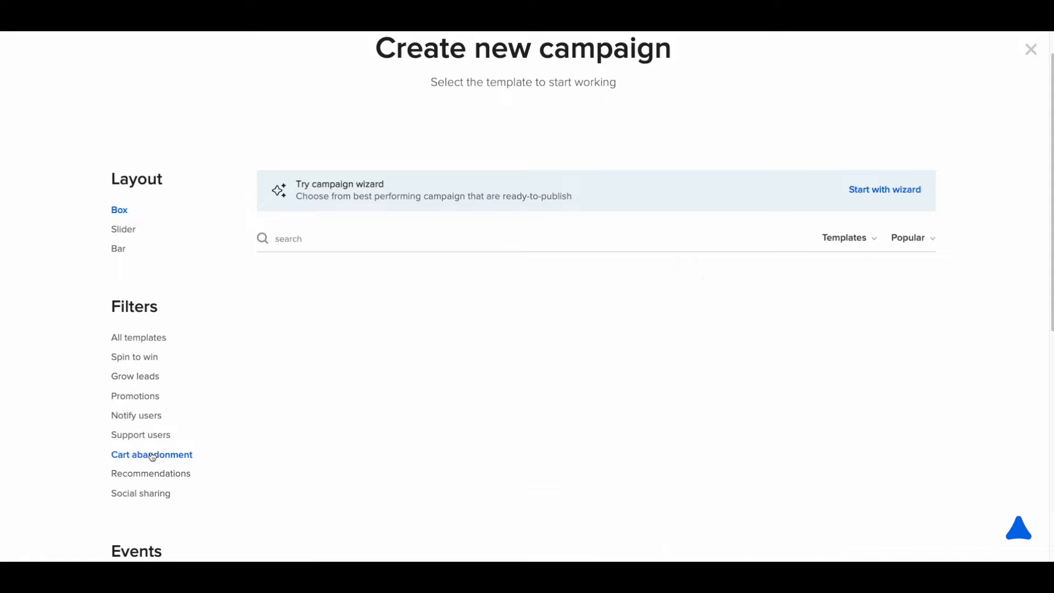
pyautogui.click(144, 339)
# Look through the templates and the event categories, and leave the template collection.
pyautogui.scroll(-3, 172, 331)
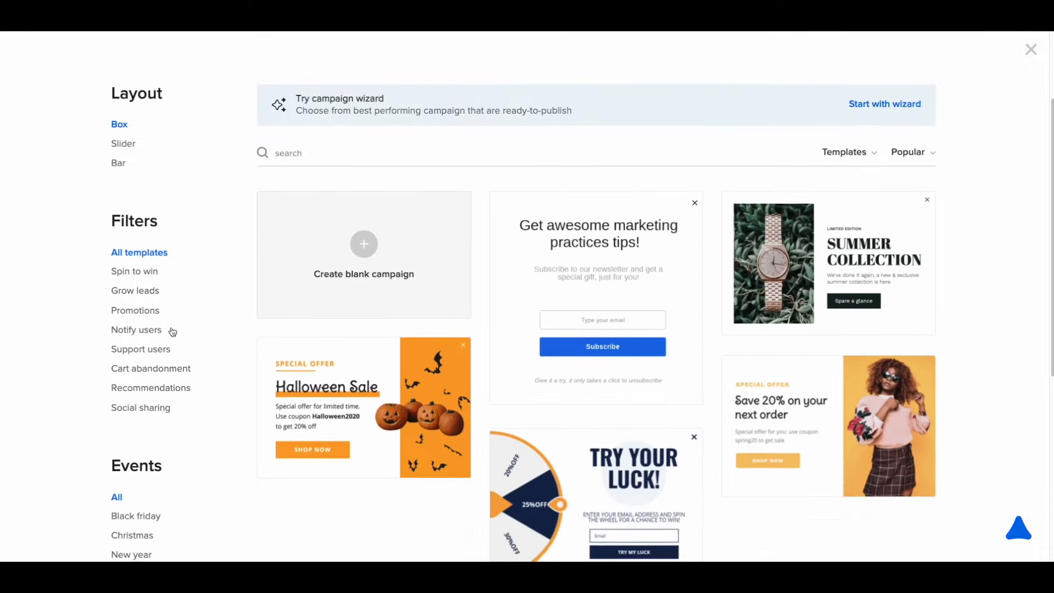
pyautogui.scroll(-1, 171, 331)
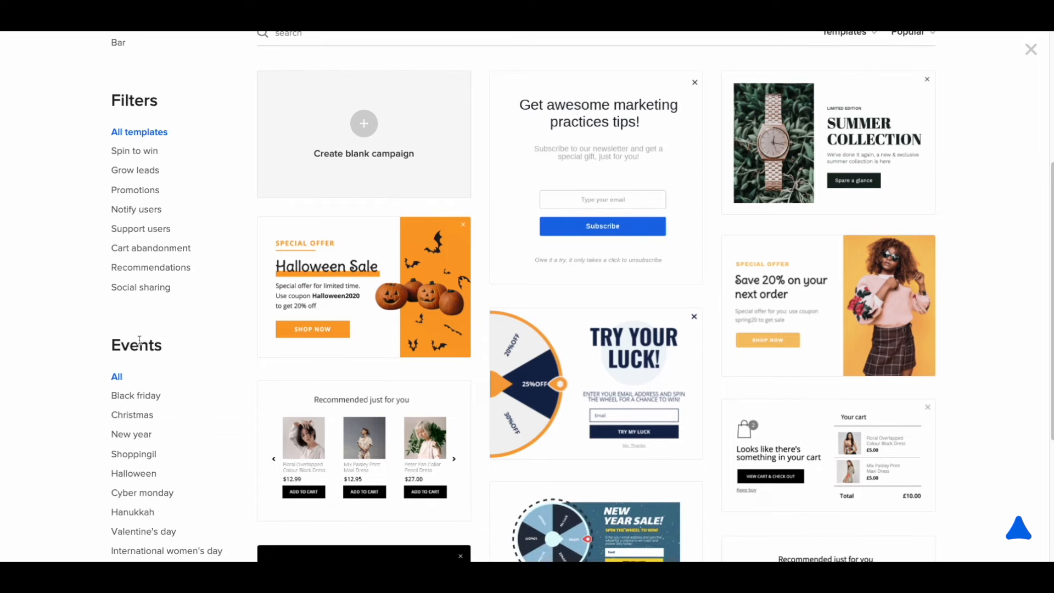
pyautogui.scroll(-1, 144, 446)
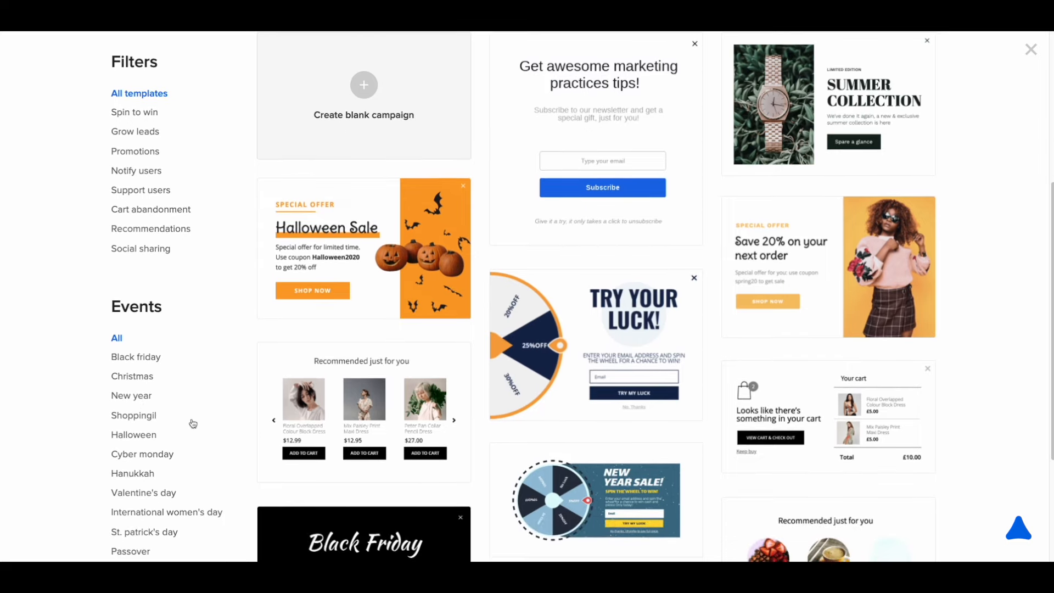
pyautogui.scroll(4, 193, 423)
pyautogui.scroll(2, 193, 423)
pyautogui.click(1031, 49)
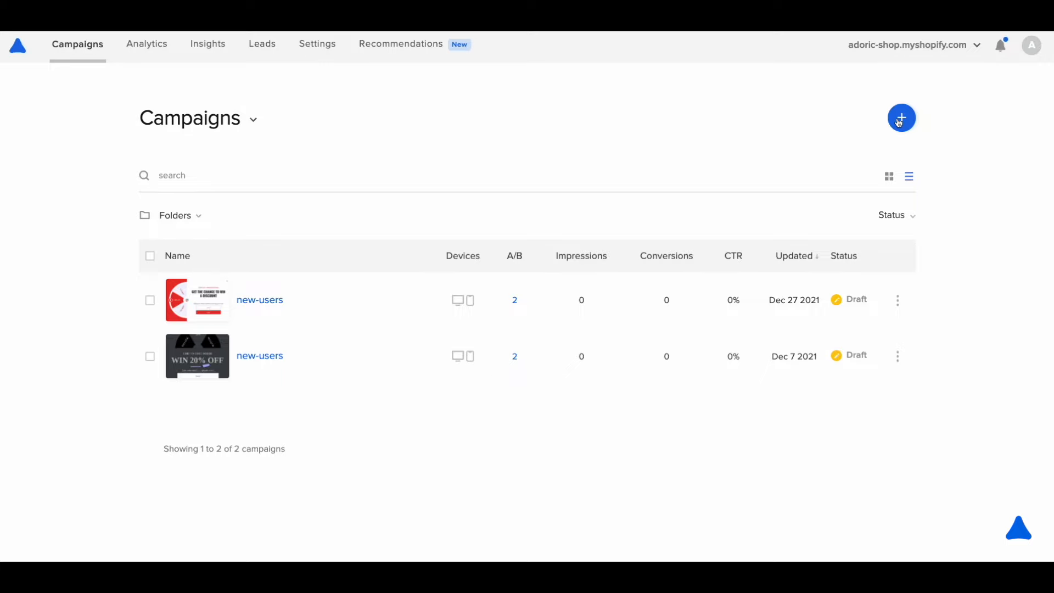
# Start a new campaign with the goal Grow my email list and proceed to its setup.
pyautogui.click(901, 118)
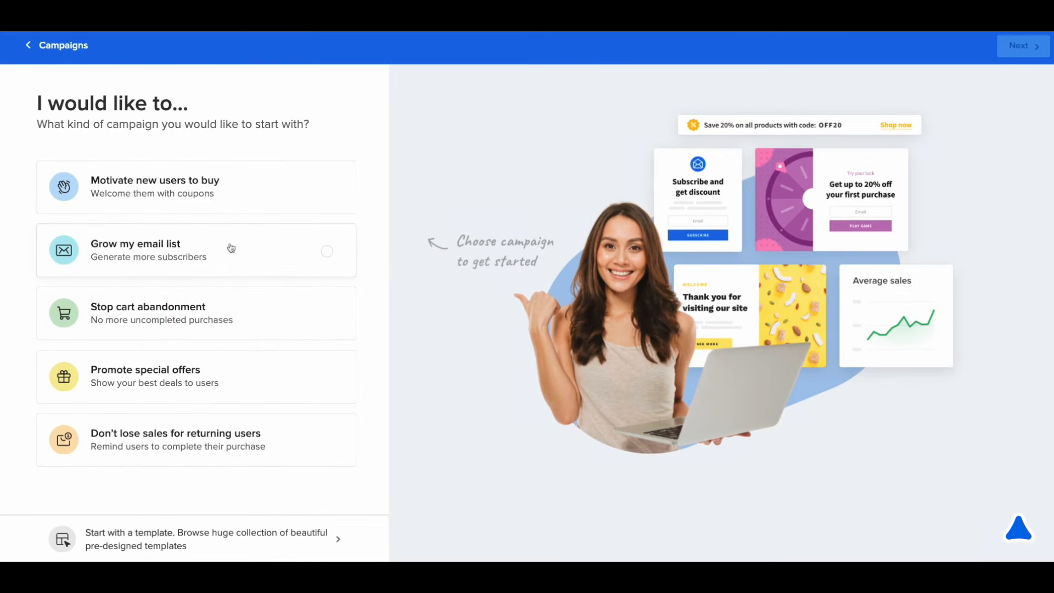
pyautogui.click(232, 248)
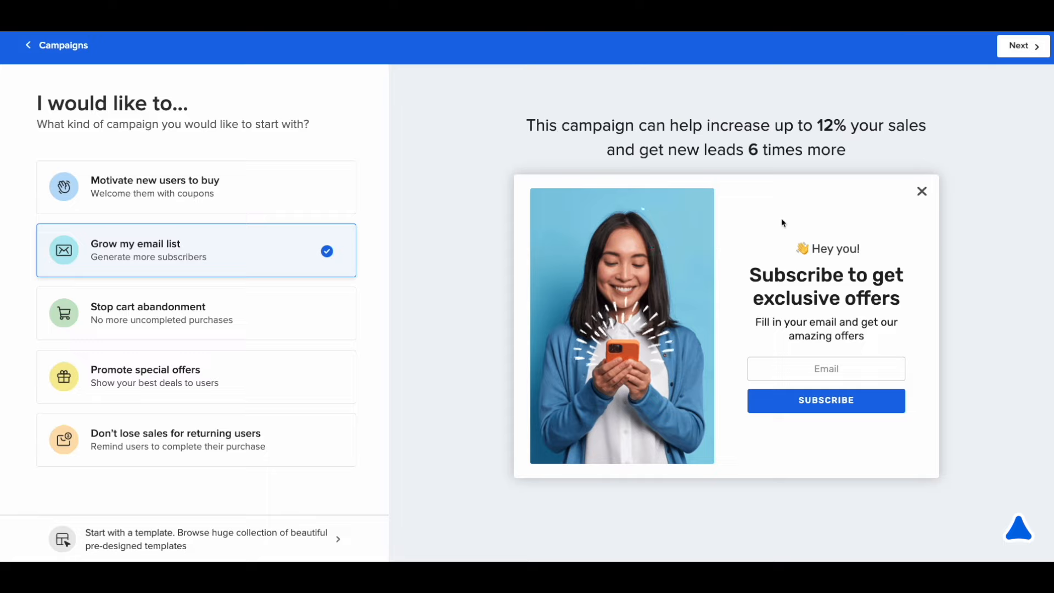
pyautogui.click(1035, 48)
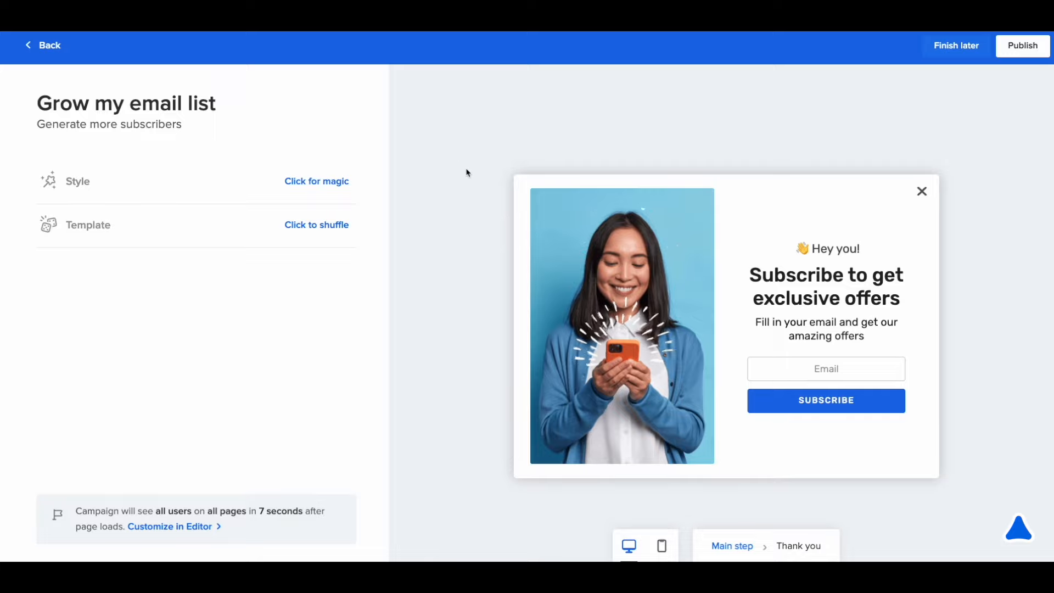
# Shuffle through the alternative templates back to the "Subscribe to get exclusive offers" design and try the automatic styling.
pyautogui.click(301, 231)
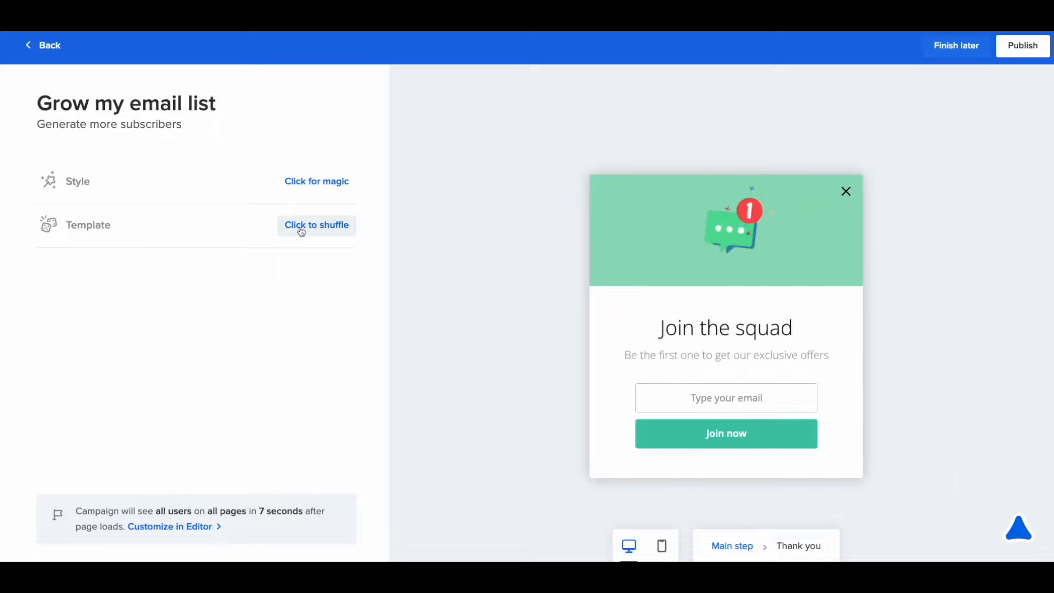
pyautogui.click(300, 231)
pyautogui.click(301, 231)
pyautogui.click(301, 231)
pyautogui.click(300, 232)
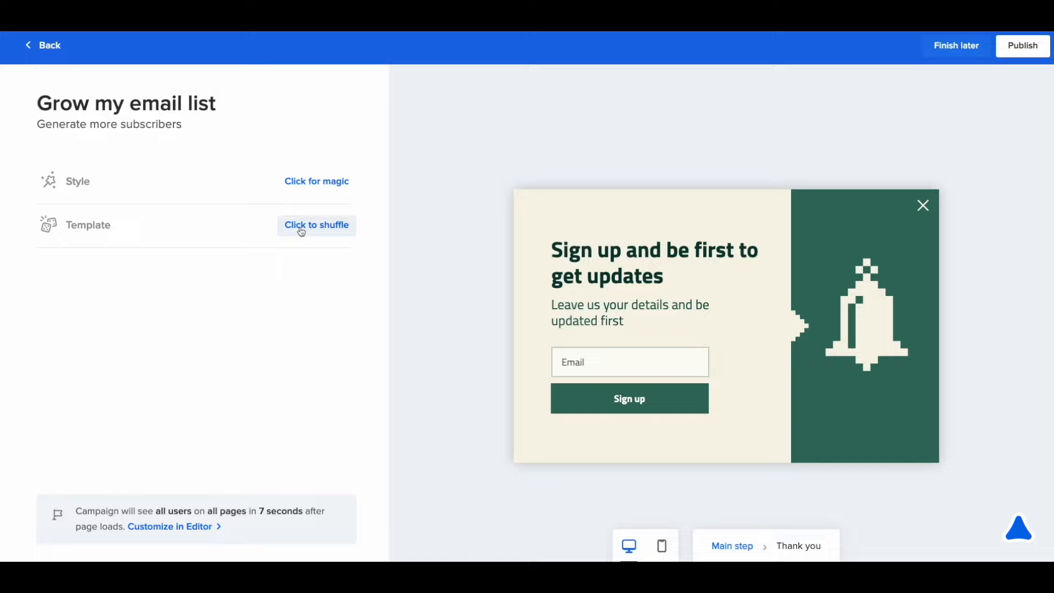
pyautogui.click(301, 231)
pyautogui.click(301, 231)
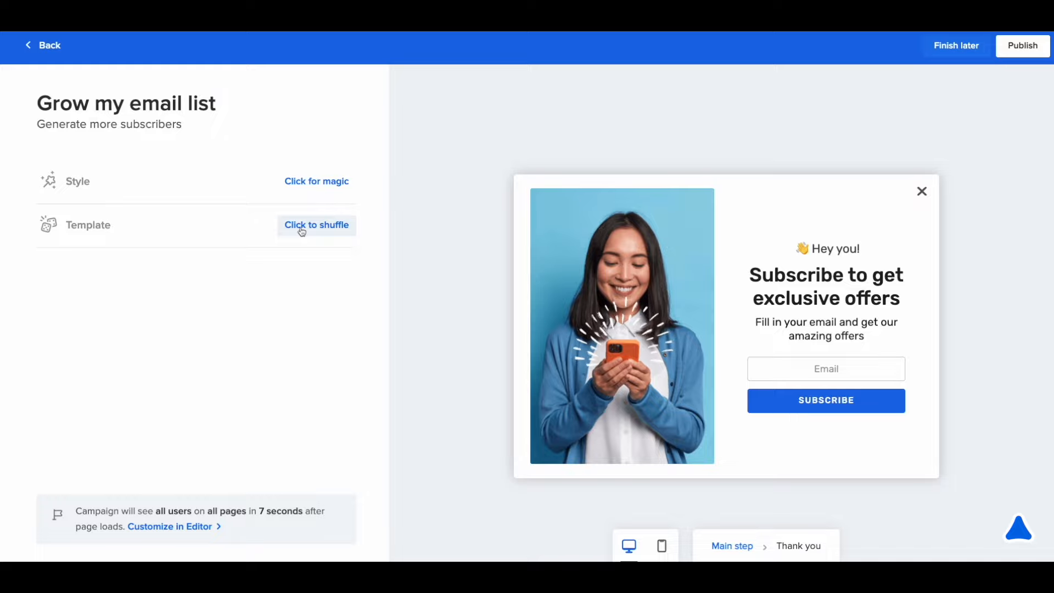
pyautogui.click(310, 185)
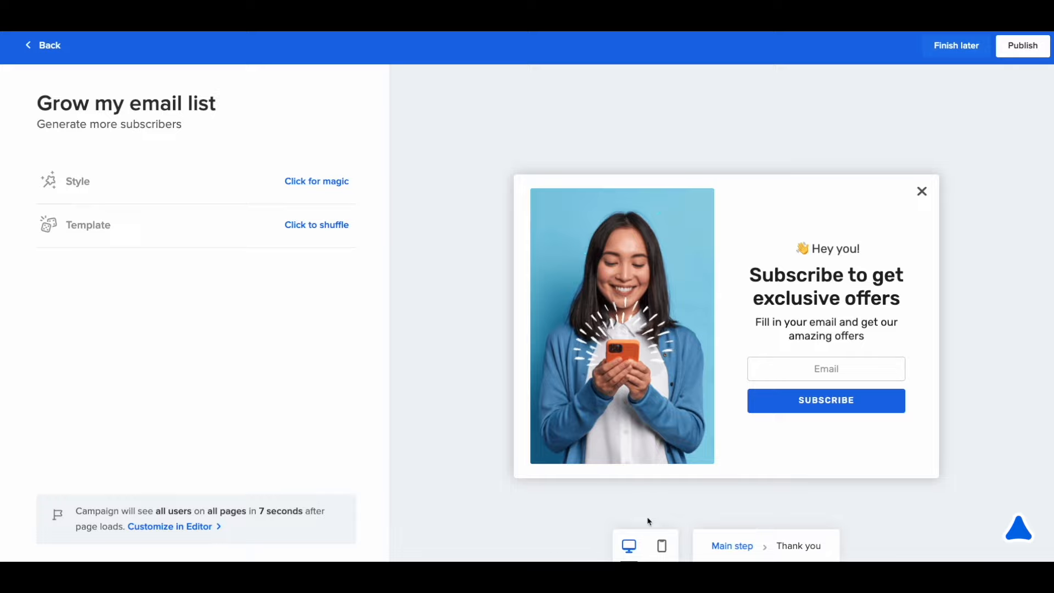
# Preview the popup's mobile version and its Thank you step, returning to the desktop main step.
pyautogui.click(663, 547)
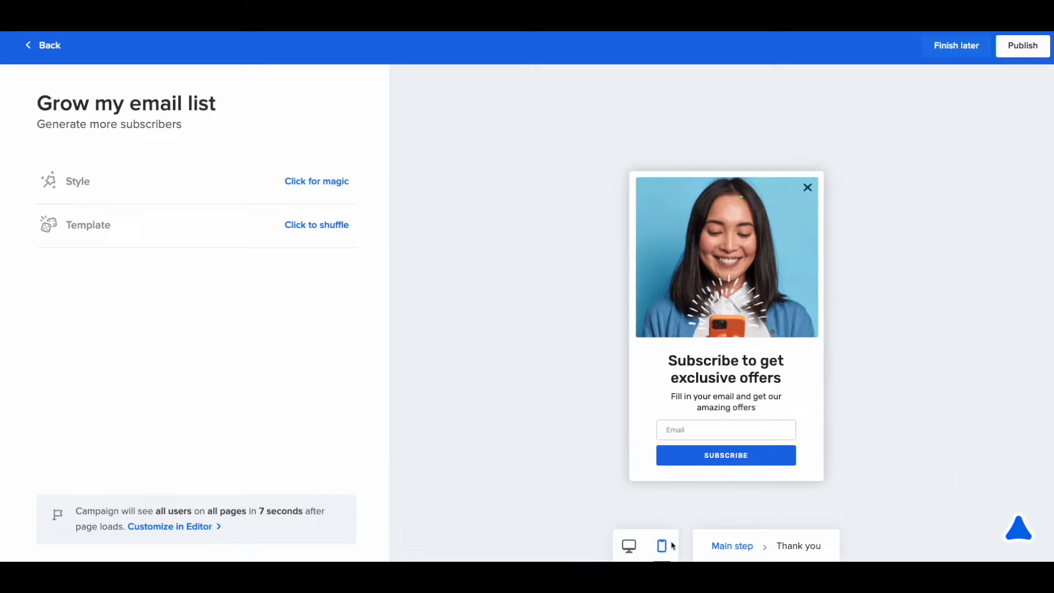
pyautogui.click(629, 545)
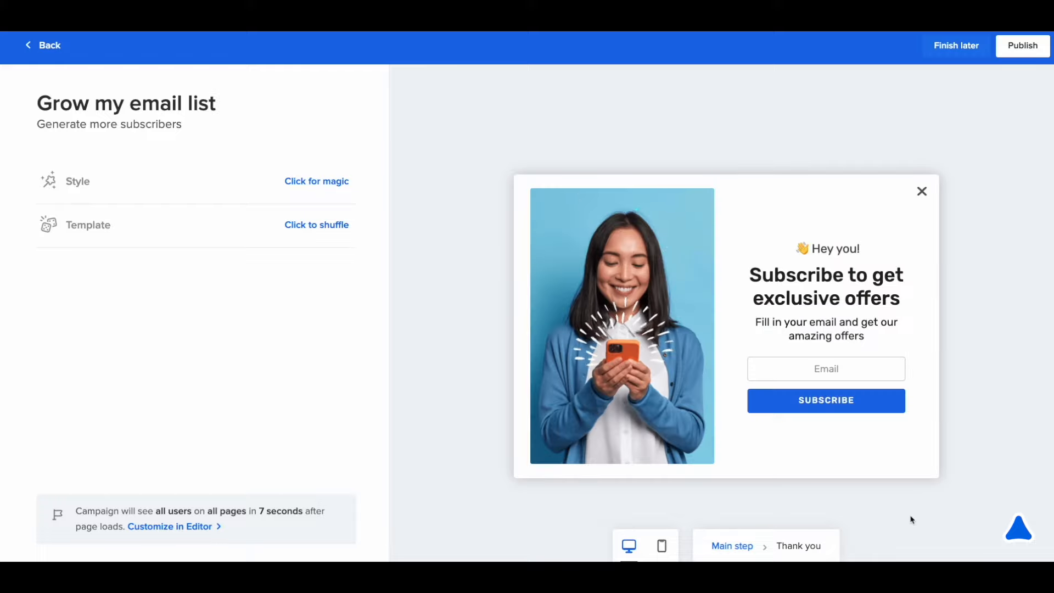
pyautogui.click(813, 551)
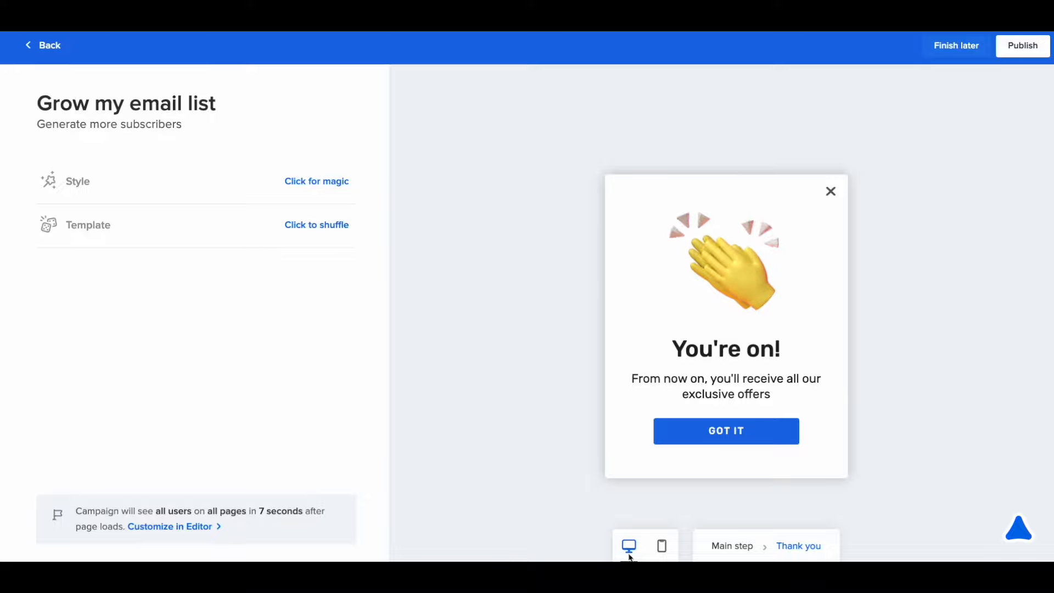
pyautogui.click(732, 547)
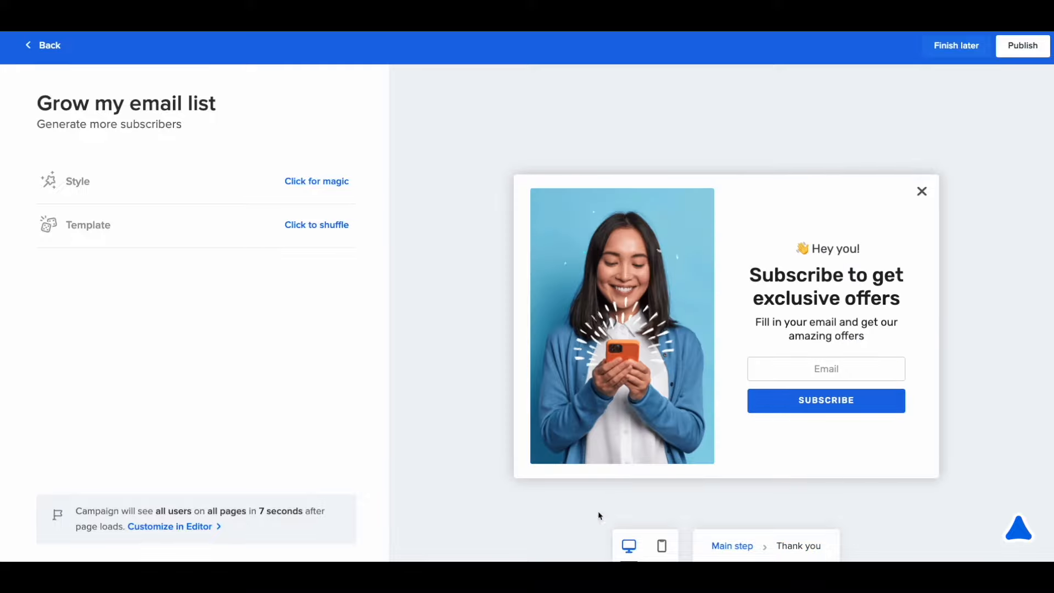
# Check the device options in the publishing settings and continue the campaign in the editor.
pyautogui.click(1030, 51)
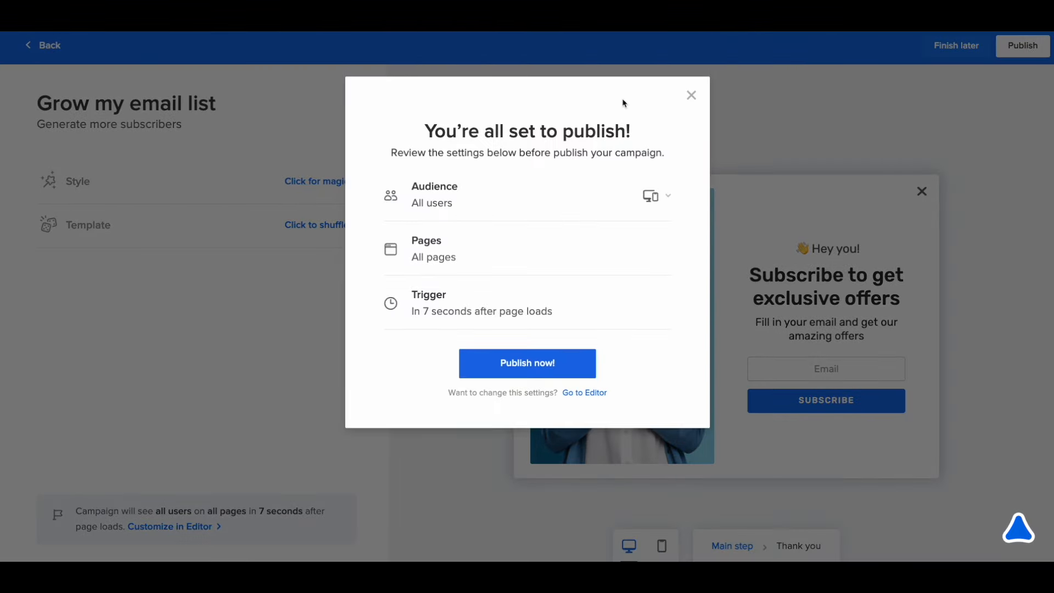
pyautogui.click(668, 198)
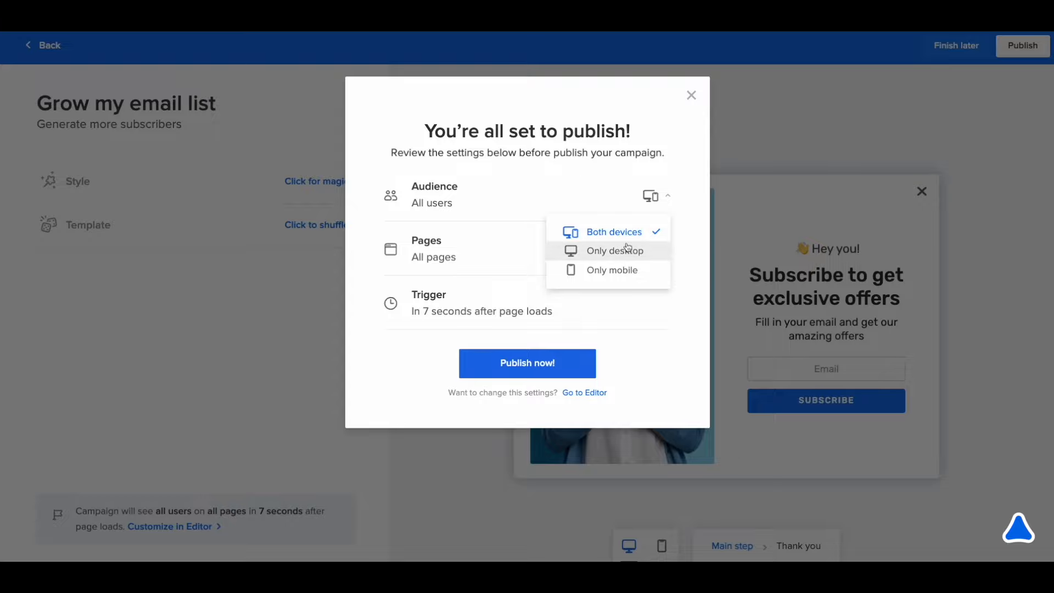
pyautogui.click(669, 127)
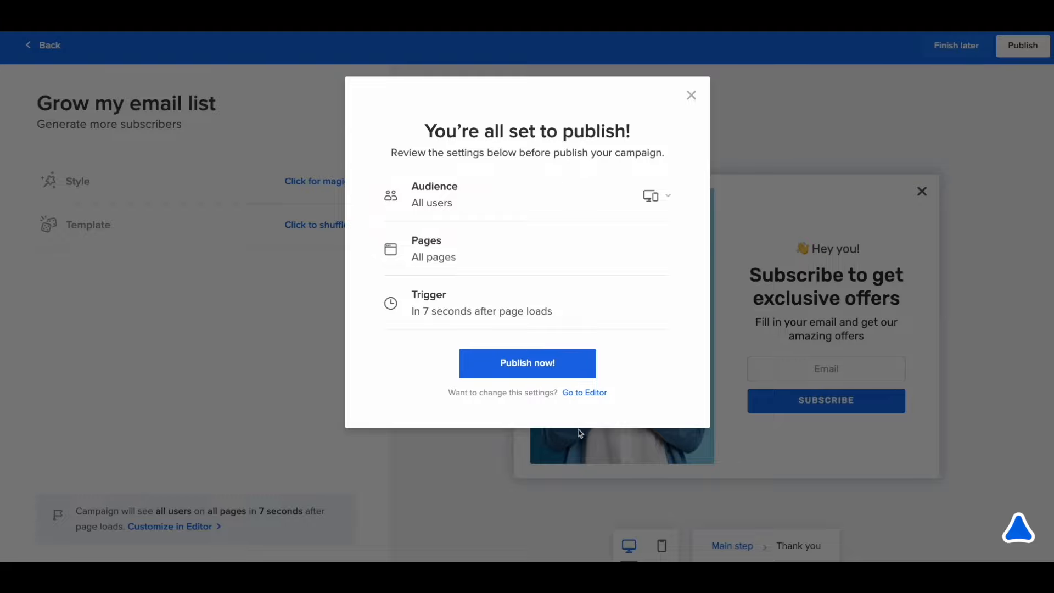
pyautogui.click(586, 393)
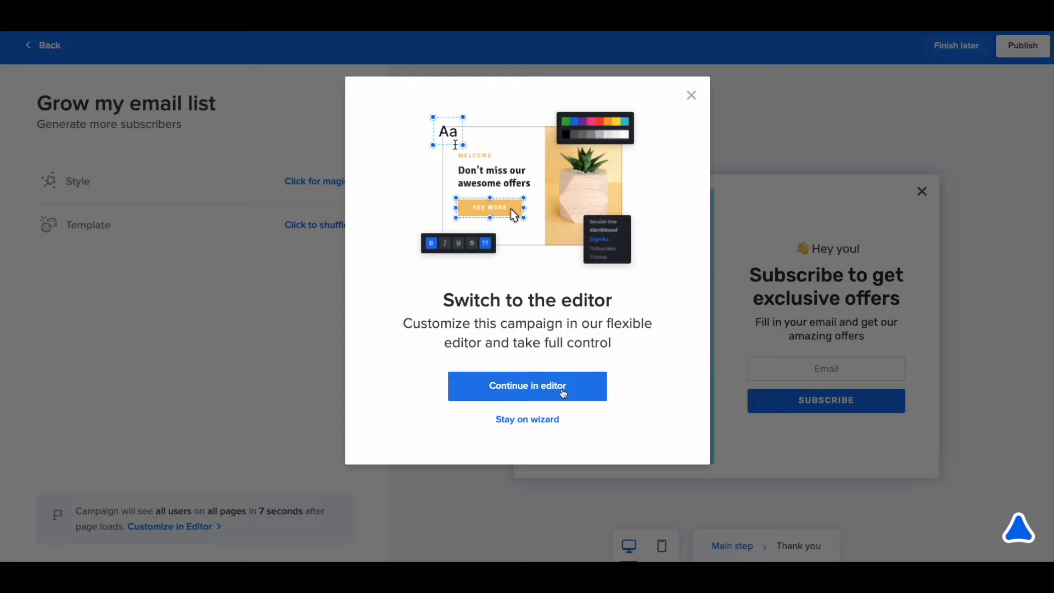
pyautogui.click(564, 394)
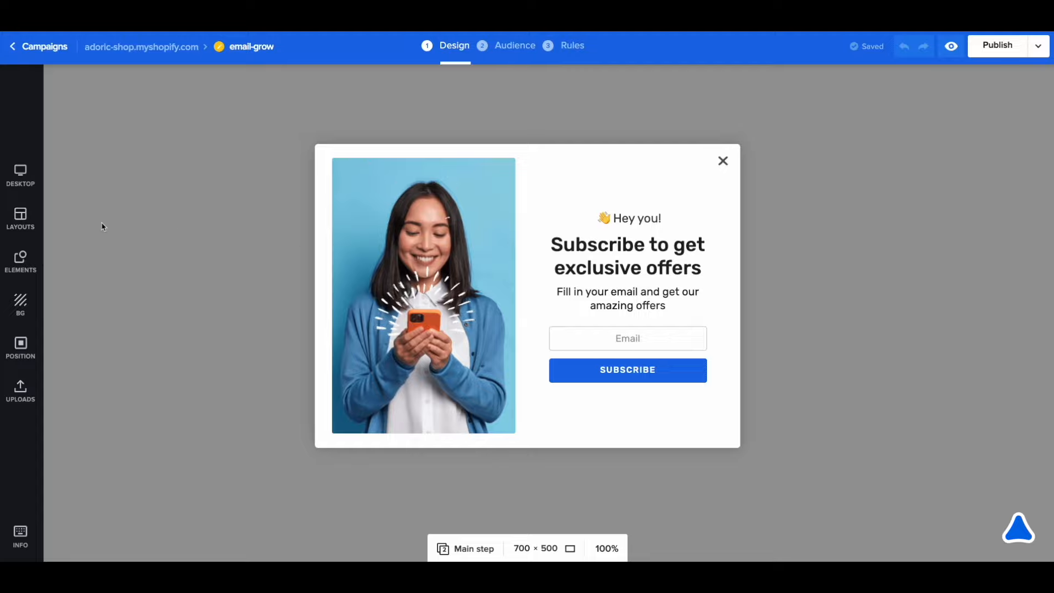
# Browse the editor's layouts filtered to Grow leads and close the layout list.
pyautogui.click(16, 221)
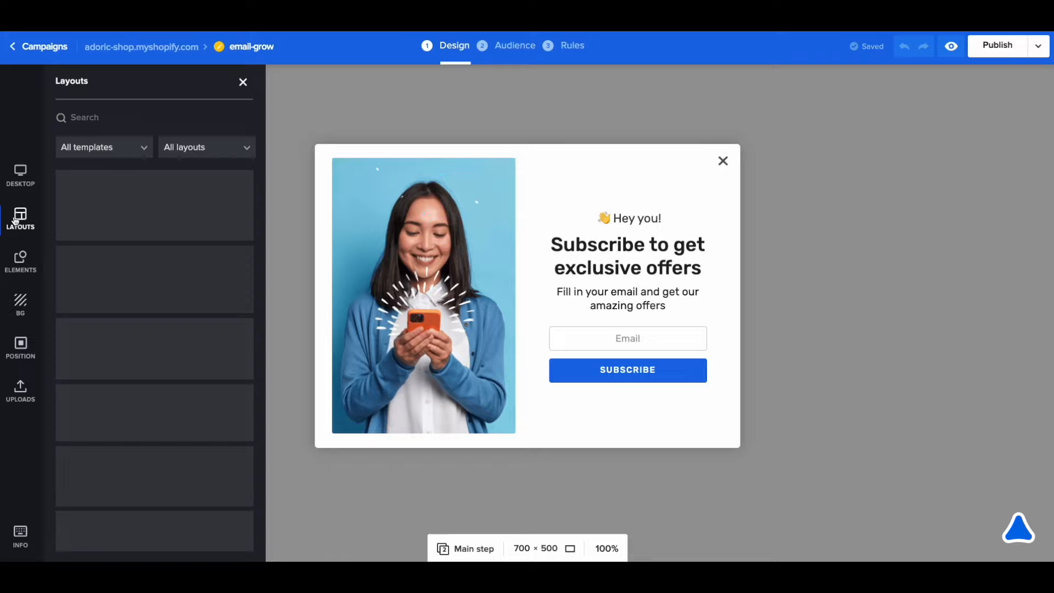
pyautogui.click(138, 153)
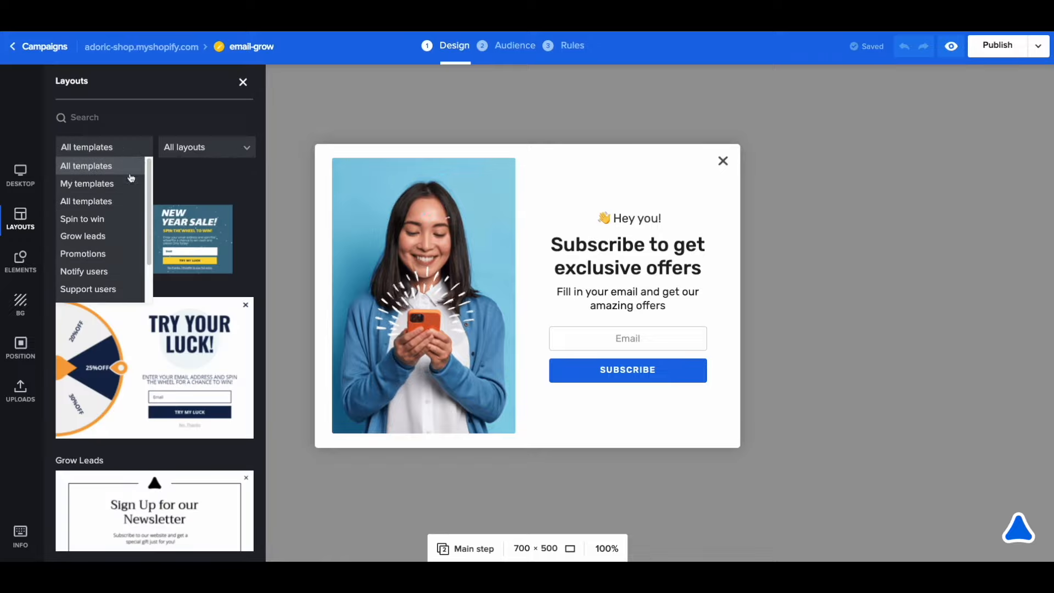
pyautogui.click(107, 237)
pyautogui.scroll(-3, 195, 250)
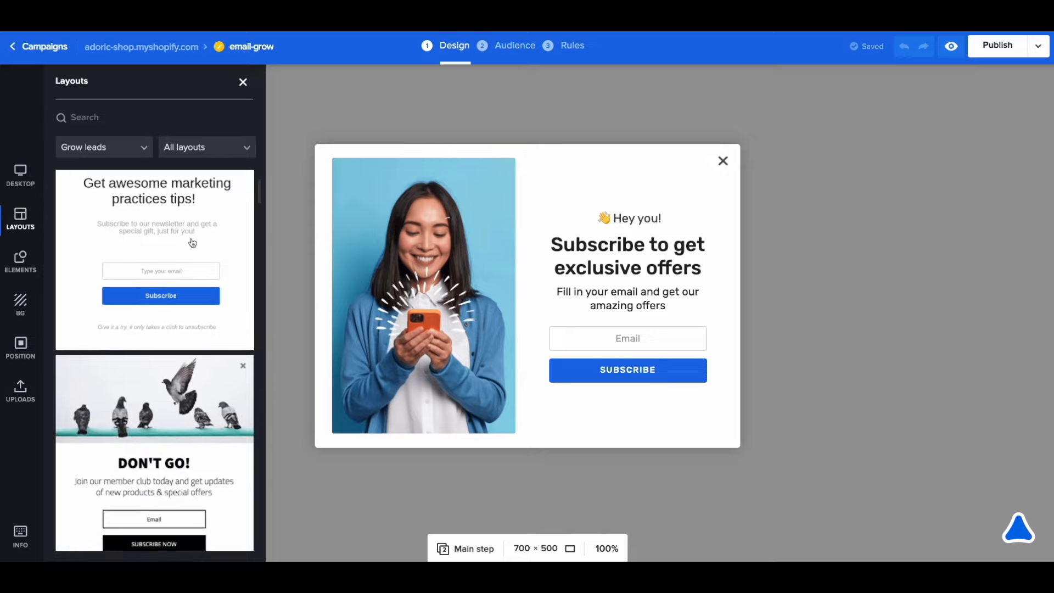
pyautogui.scroll(-2, 192, 243)
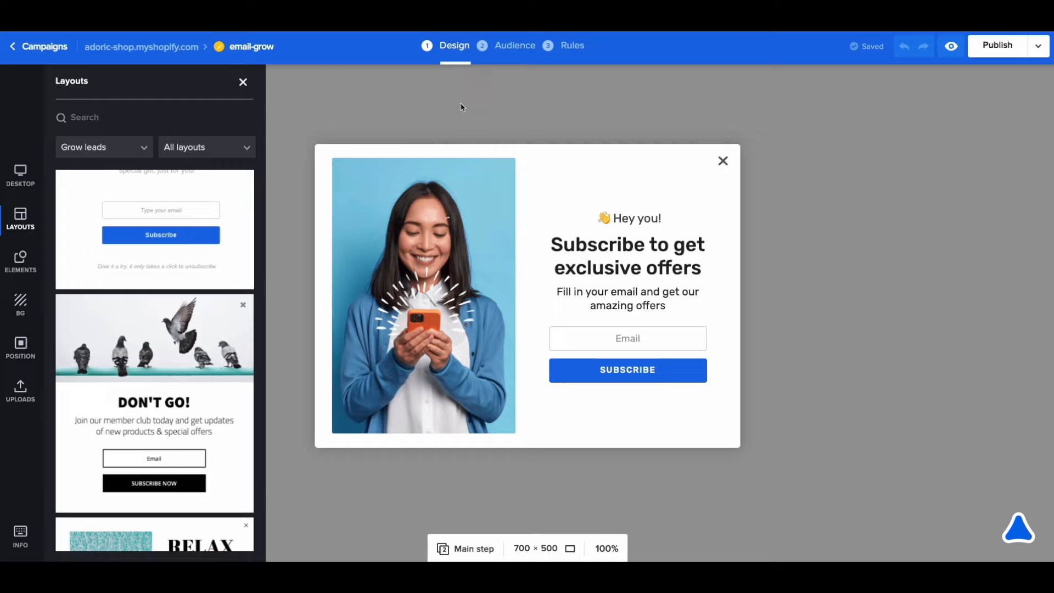
pyautogui.click(497, 114)
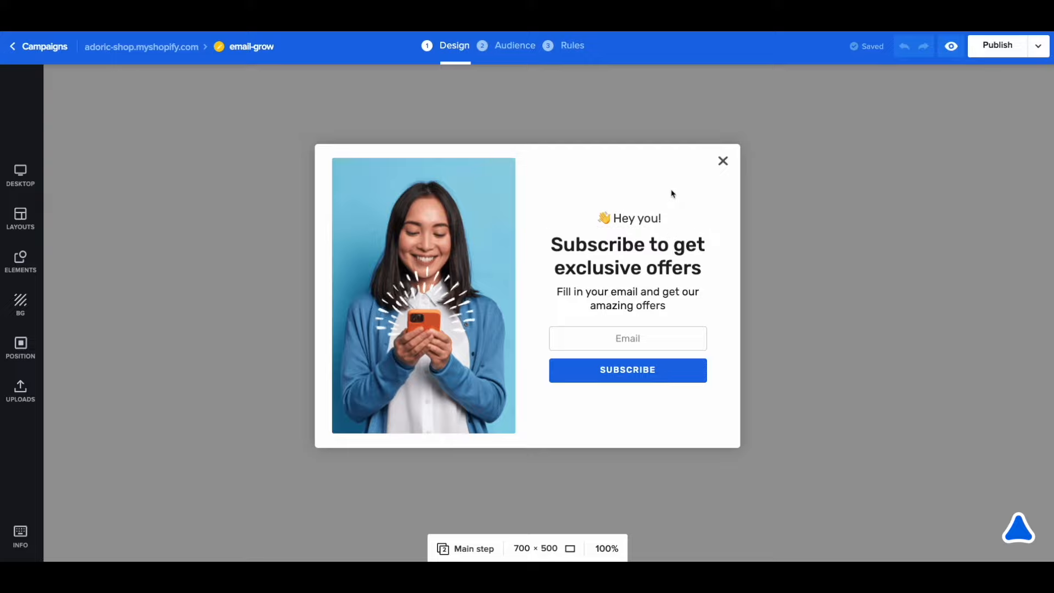
# Change the text color of the "Subscribe to get exclusive offers" headline to black #000000.
pyautogui.click(679, 254)
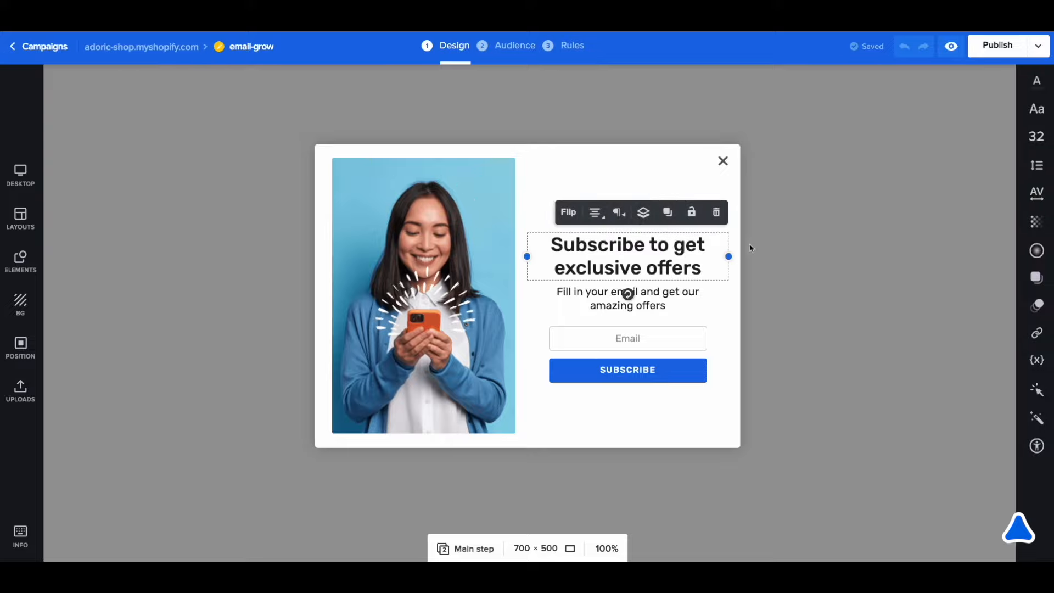
pyautogui.click(1037, 81)
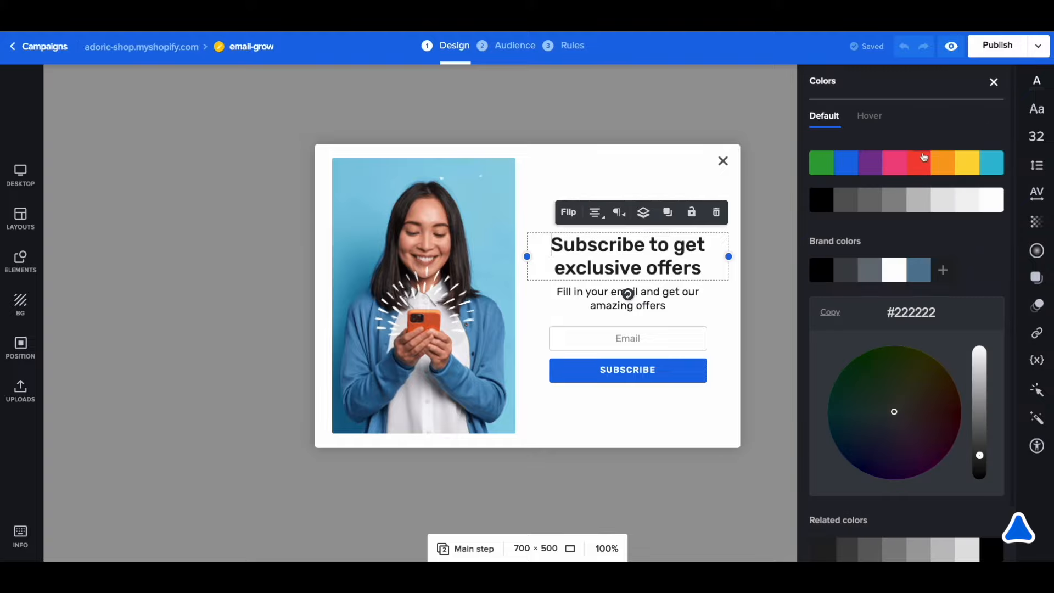
pyautogui.click(918, 162)
pyautogui.click(816, 202)
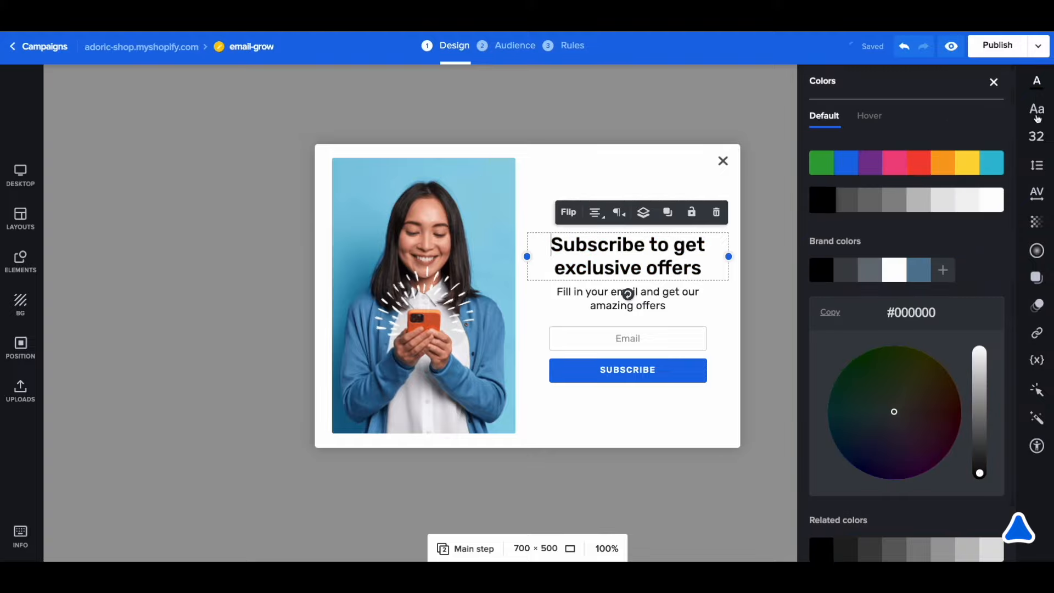
# Check the headline's font and text size options, leaving the text selection at the end.
pyautogui.click(1036, 109)
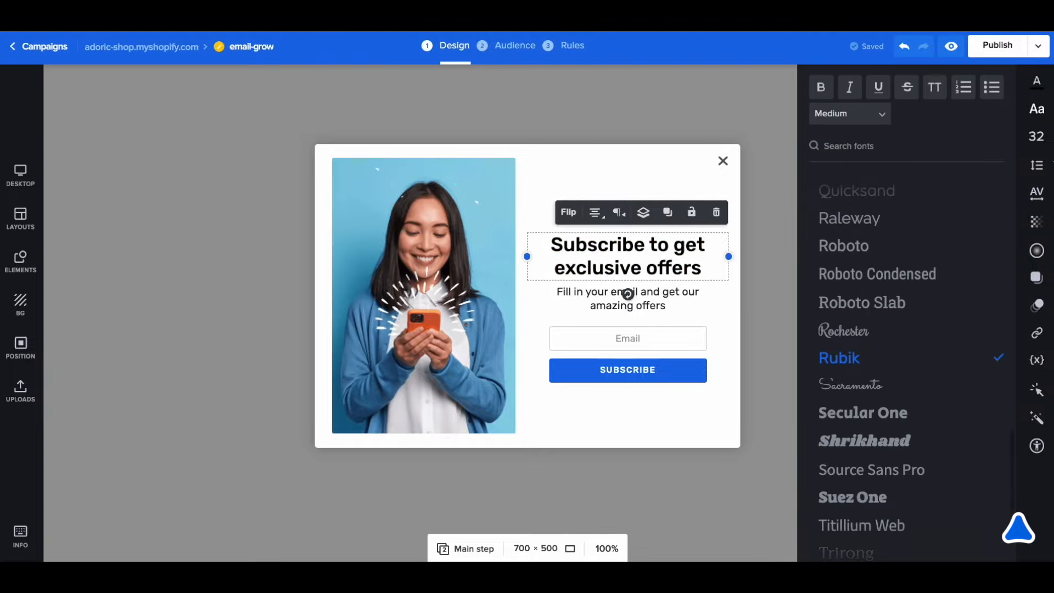
pyautogui.click(1037, 136)
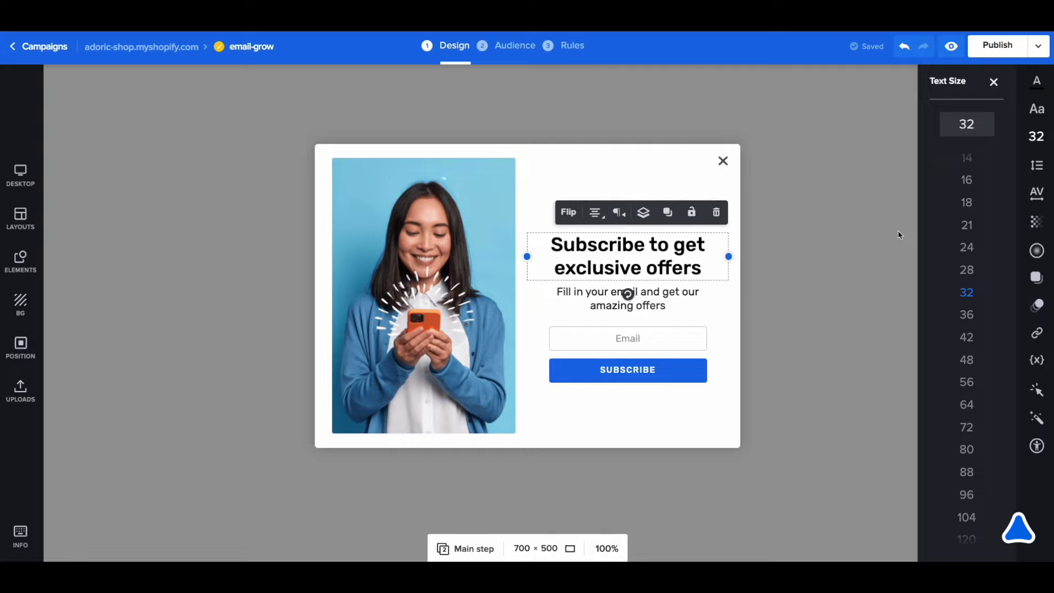
pyautogui.click(899, 234)
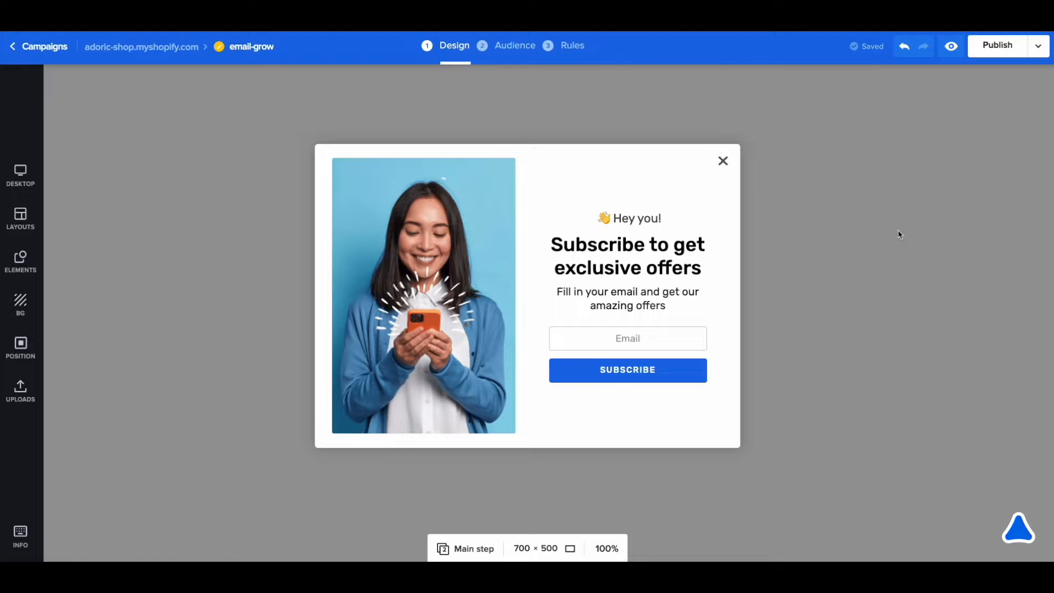
# Set the headline's link type to URL, review the other available link types and deselect the headline.
pyautogui.click(633, 256)
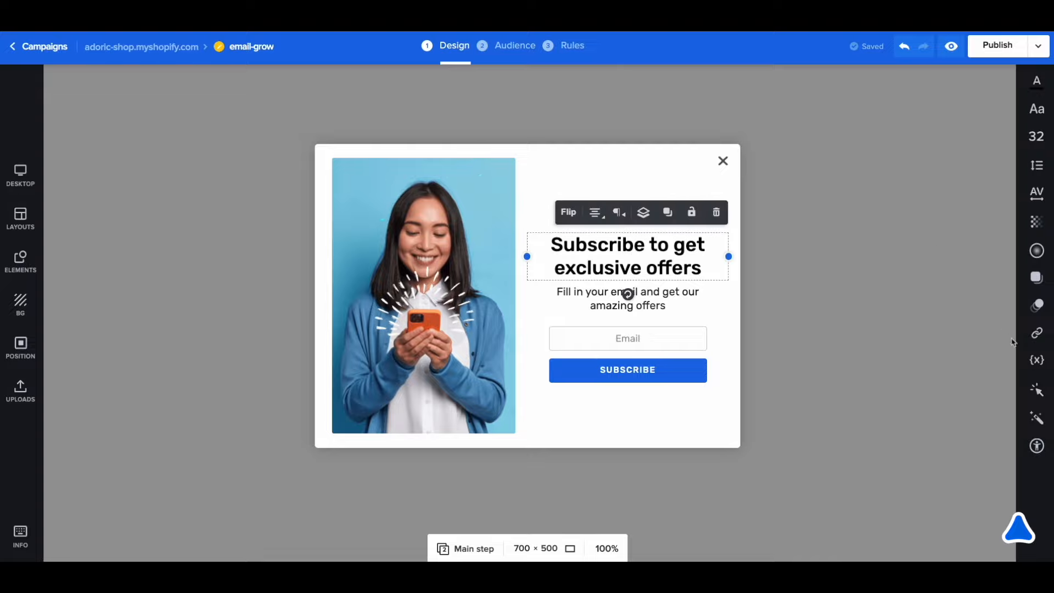
pyautogui.click(1036, 334)
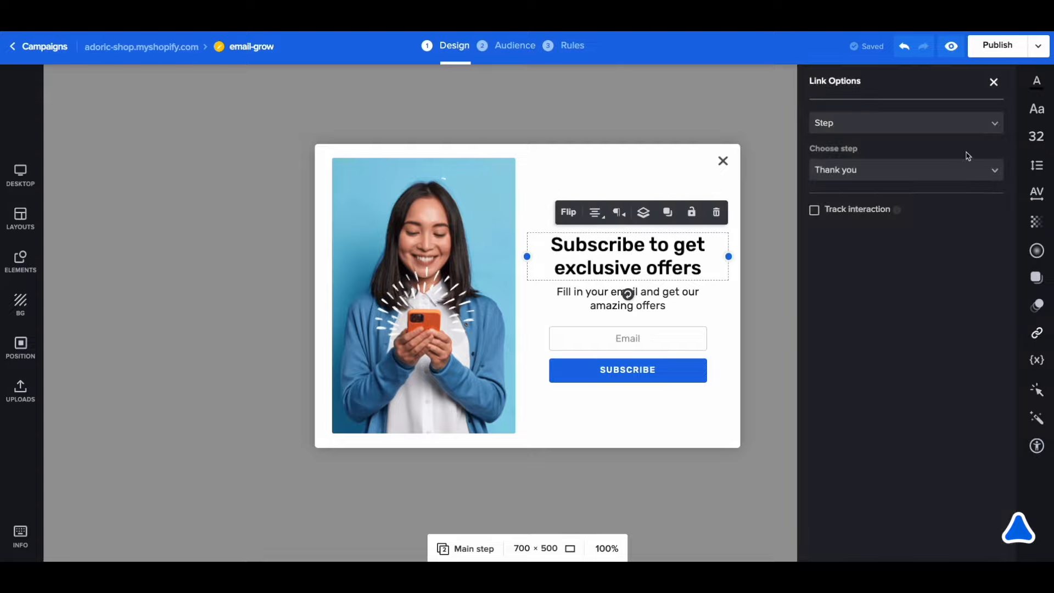
pyautogui.click(948, 127)
pyautogui.click(903, 144)
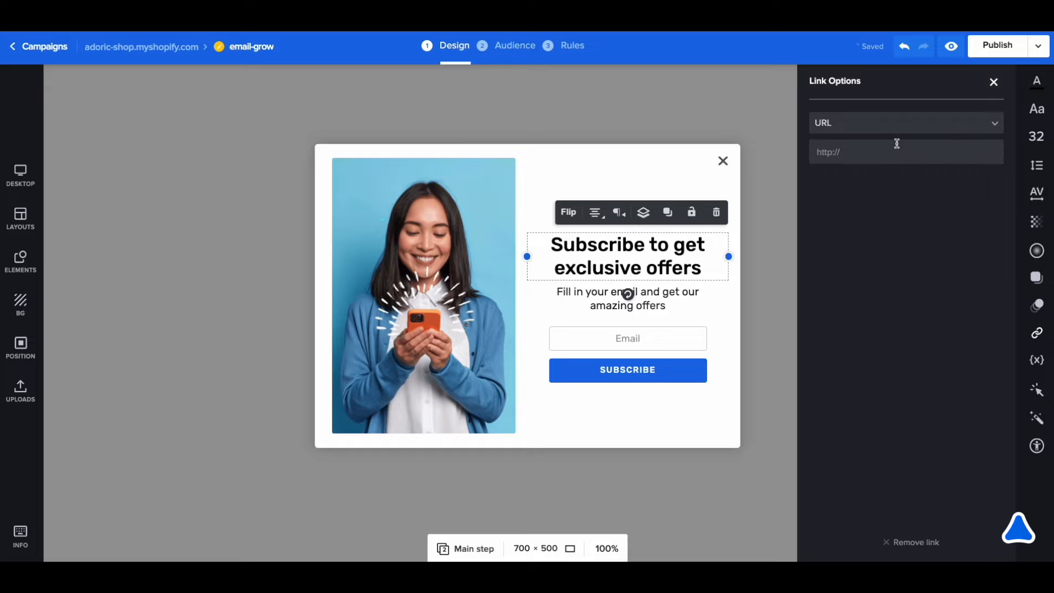
pyautogui.click(912, 124)
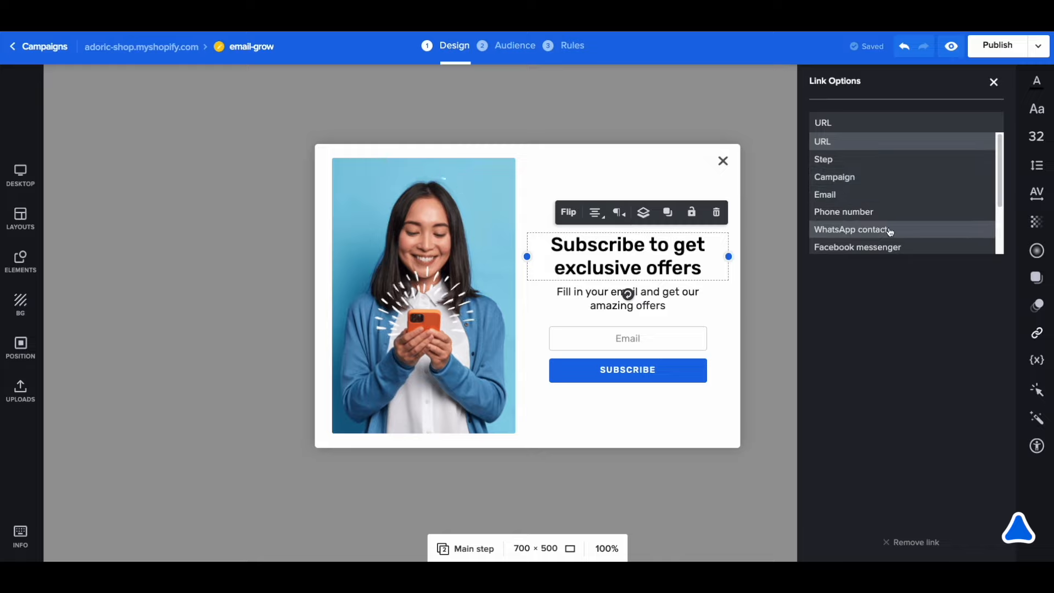
pyautogui.click(775, 216)
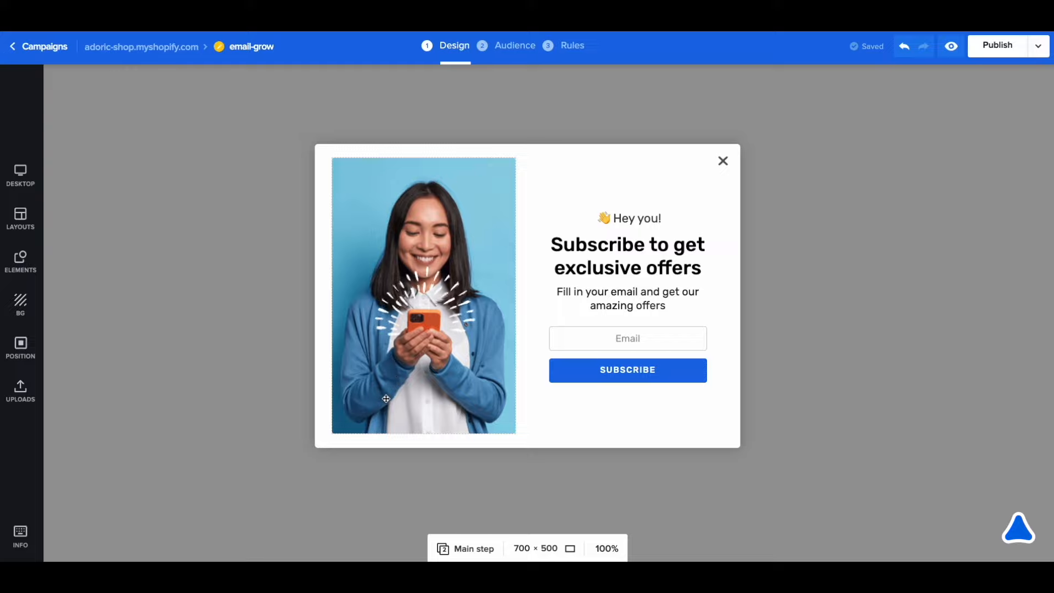
# Open the uploads library, check the file chooser for a new image and cancel the upload.
pyautogui.click(22, 392)
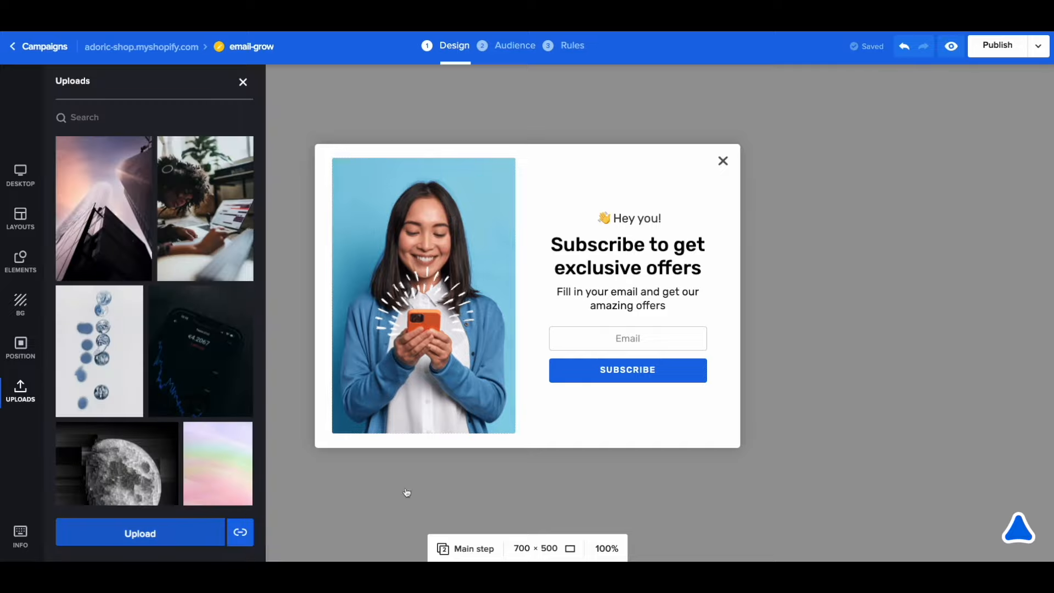
pyautogui.click(166, 542)
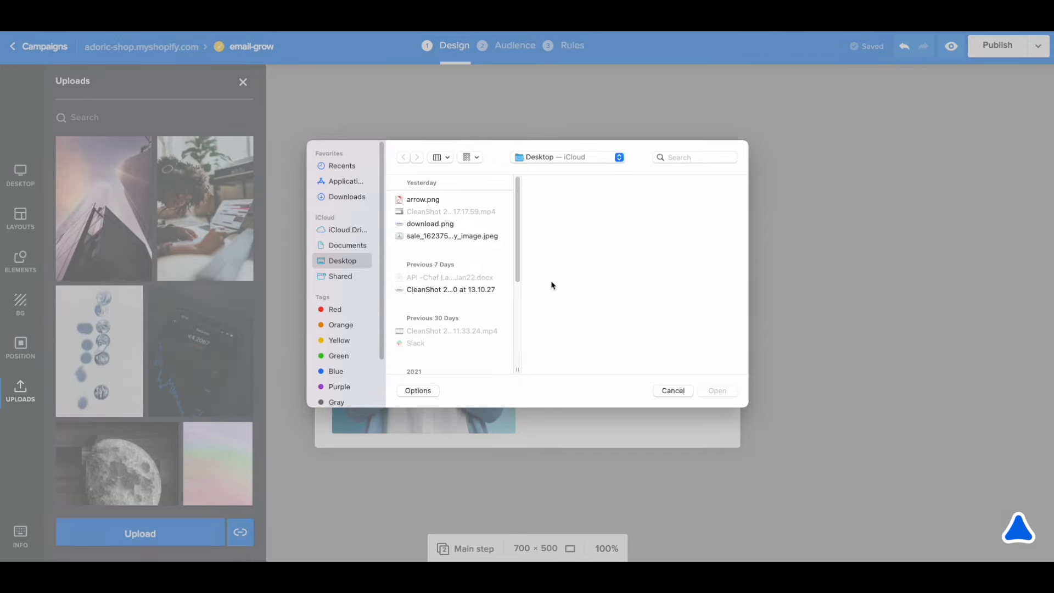
pyautogui.click(673, 391)
# Try adding the uploaded photo of a person working at a laptop to the popup, and delete it.
pyautogui.click(186, 177)
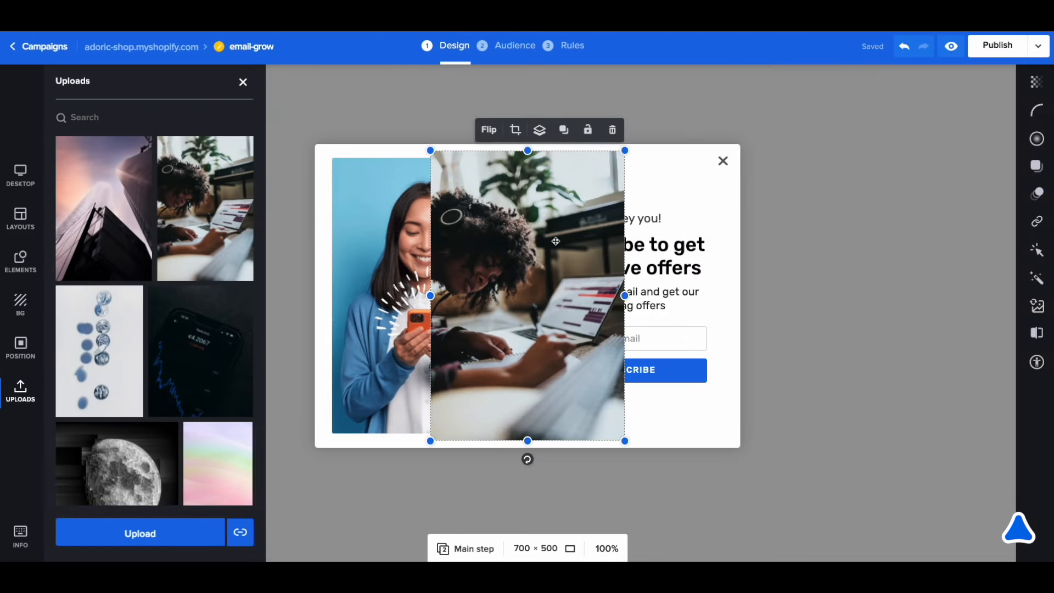
pyautogui.click(377, 216)
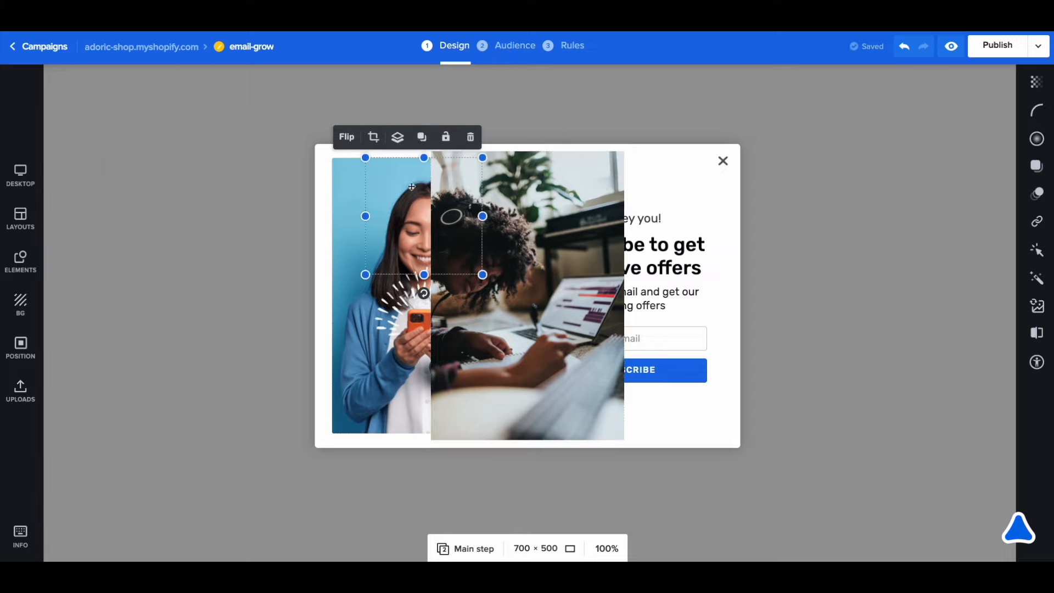
pyautogui.click(592, 208)
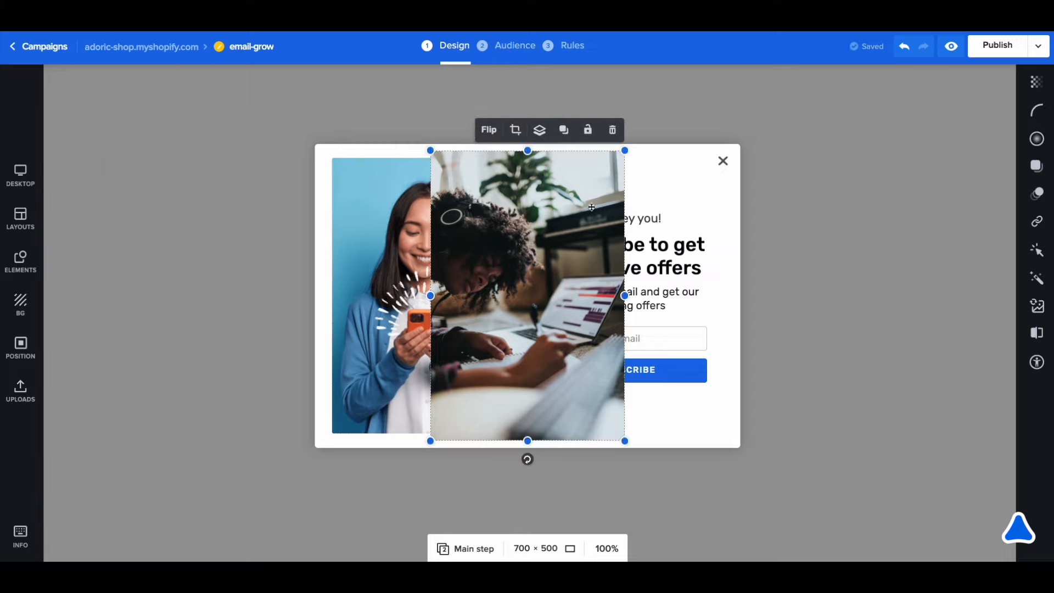
pyautogui.click(613, 130)
# Search the icon elements for "whatsapp" and place the green icon at a small size below the Subscribe button.
pyautogui.click(20, 263)
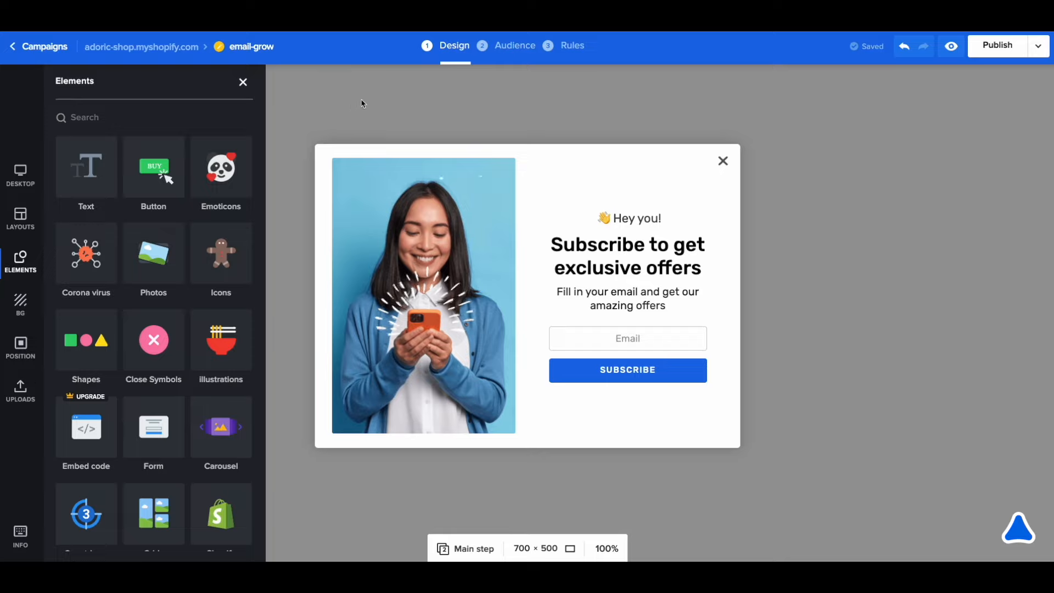
pyautogui.click(235, 268)
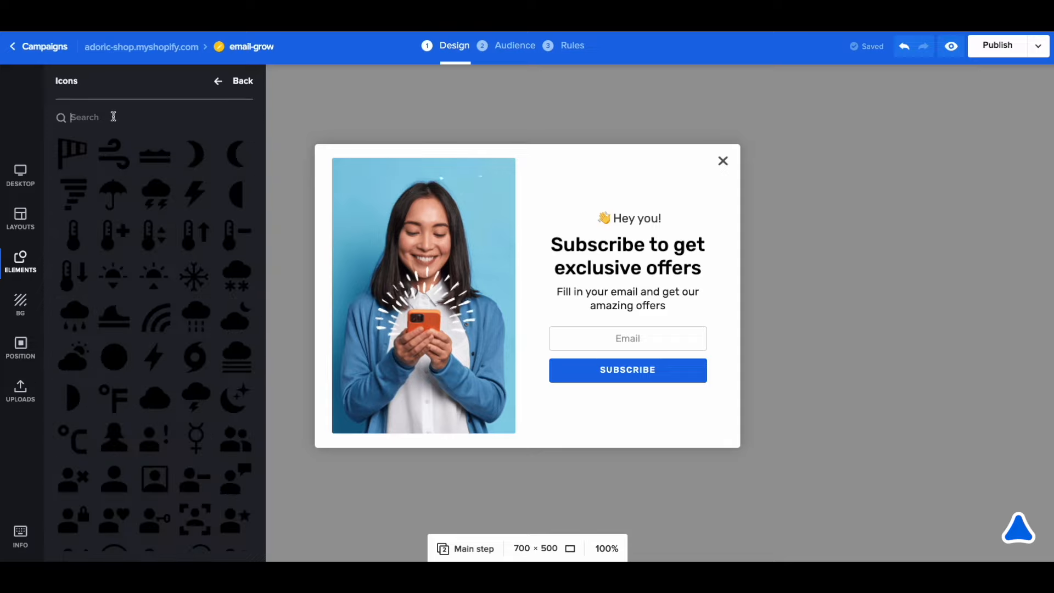
pyautogui.write('w')
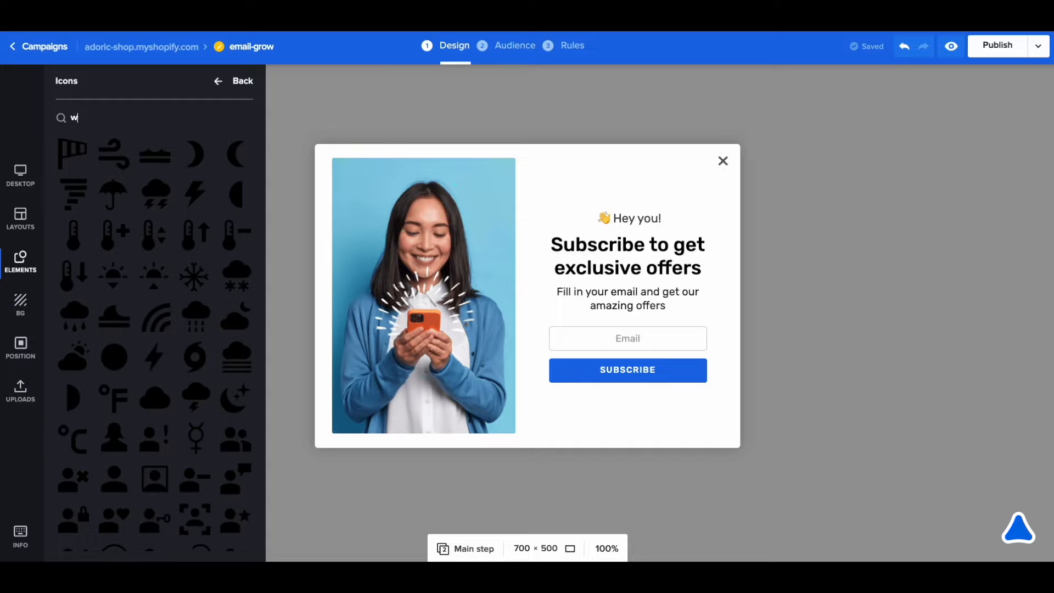
pyautogui.write('hatsapp')
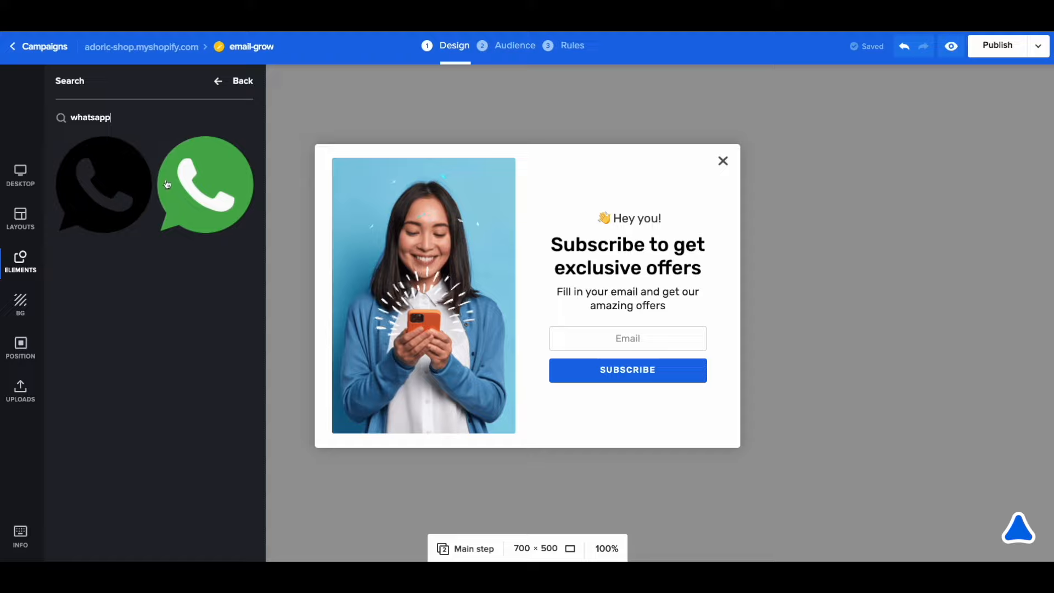
pyautogui.click(226, 168)
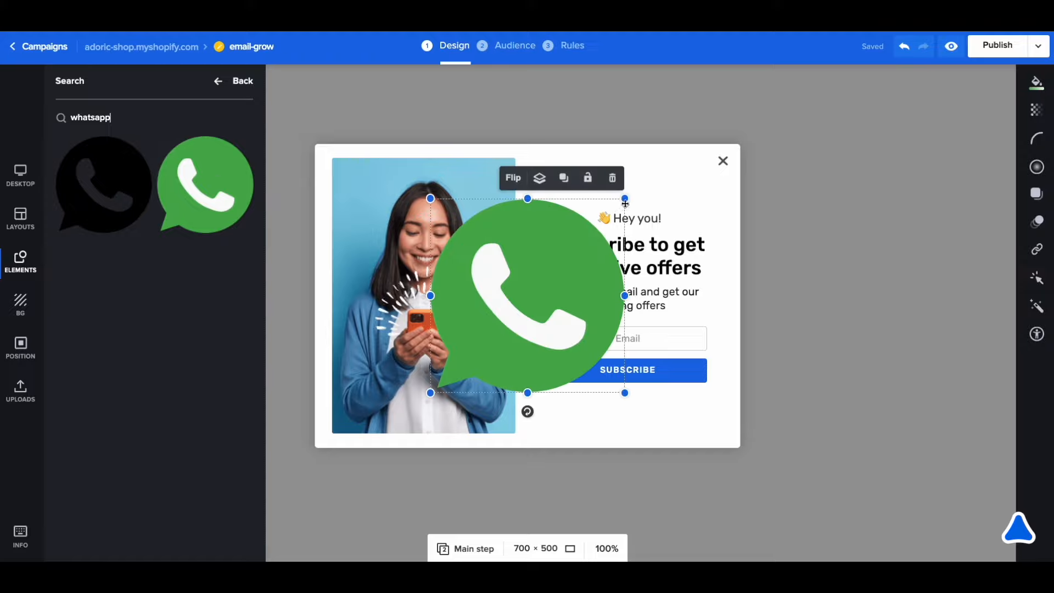
pyautogui.moveTo(618, 205); pyautogui.dragTo(669, 411)
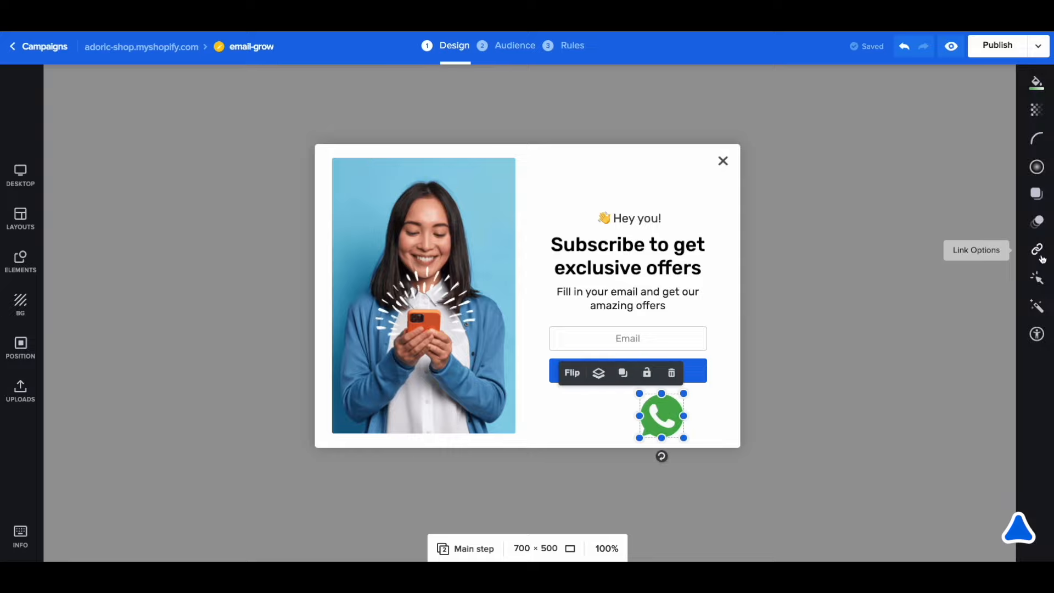
# Check the WhatsApp icon's link options and delete the icon from the popup.
pyautogui.click(1037, 250)
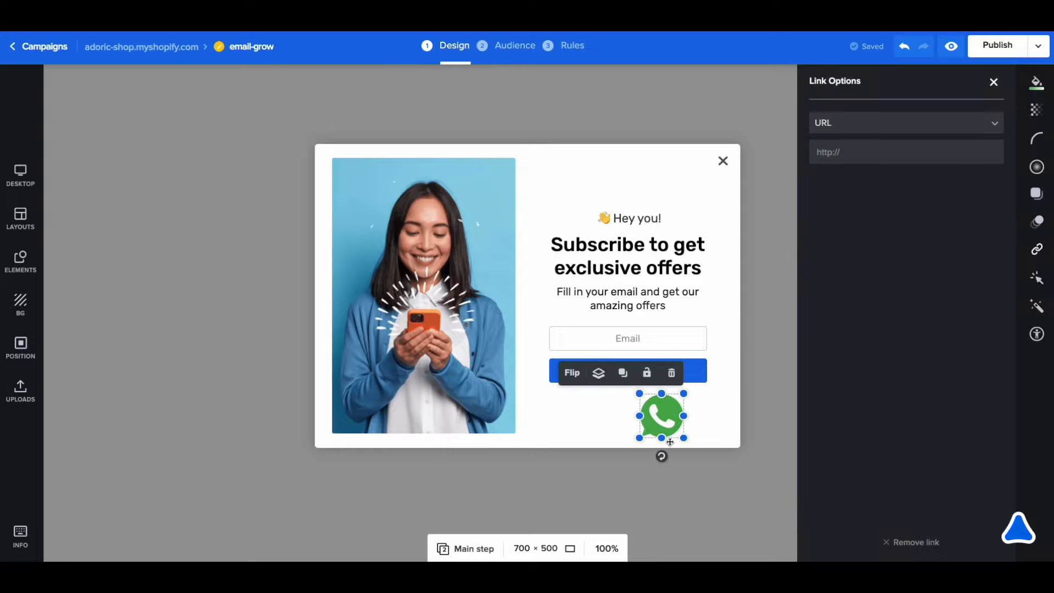
pyautogui.click(671, 373)
# Search the Giphy elements for "twitter" and switch the results from GIFs to stickers.
pyautogui.click(20, 262)
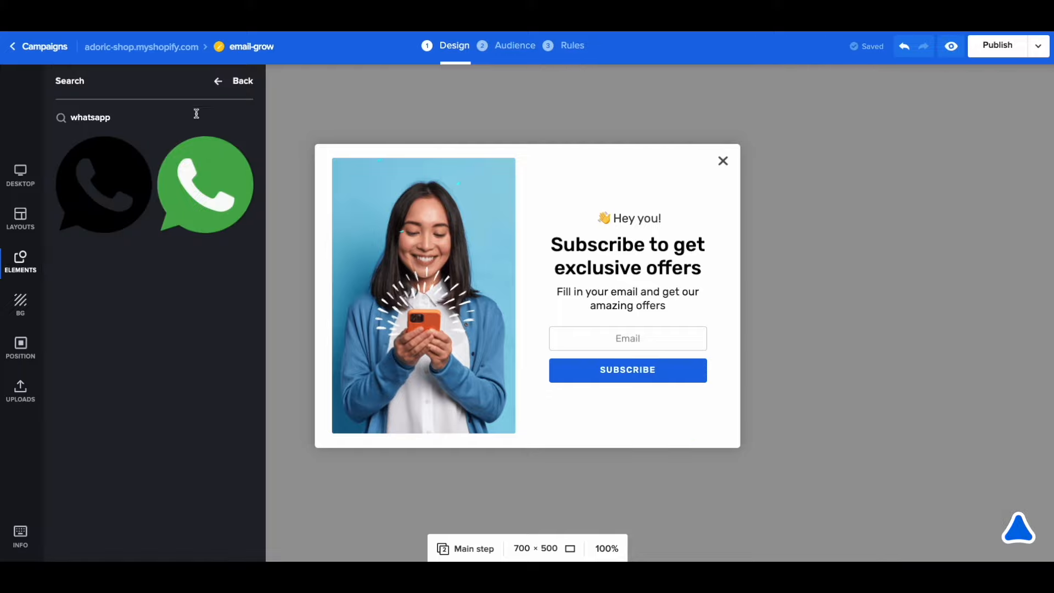
pyautogui.click(218, 82)
pyautogui.scroll(-1, 197, 308)
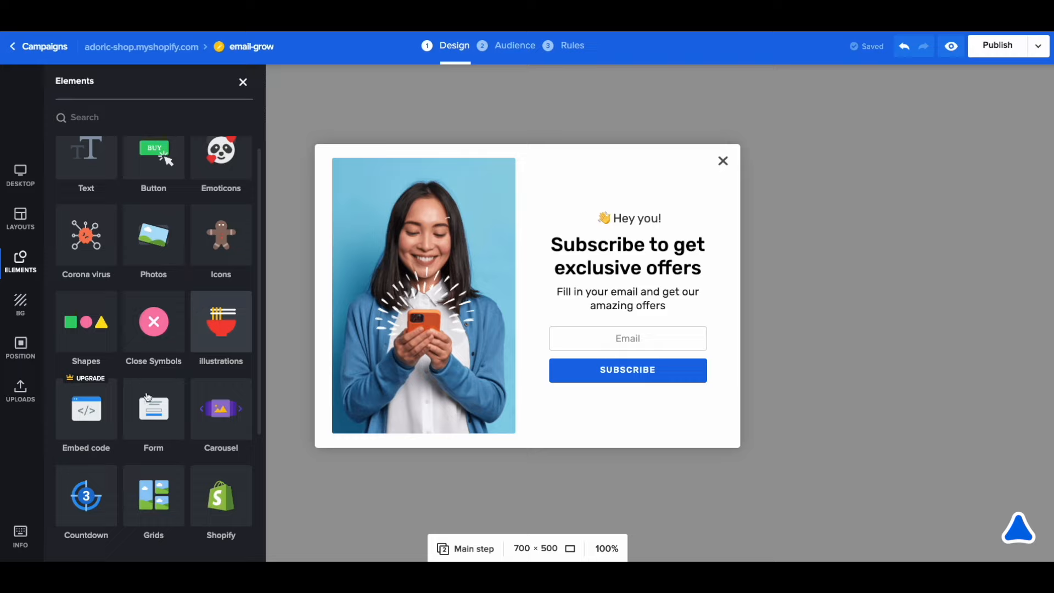
pyautogui.scroll(-3, 148, 397)
pyautogui.click(105, 489)
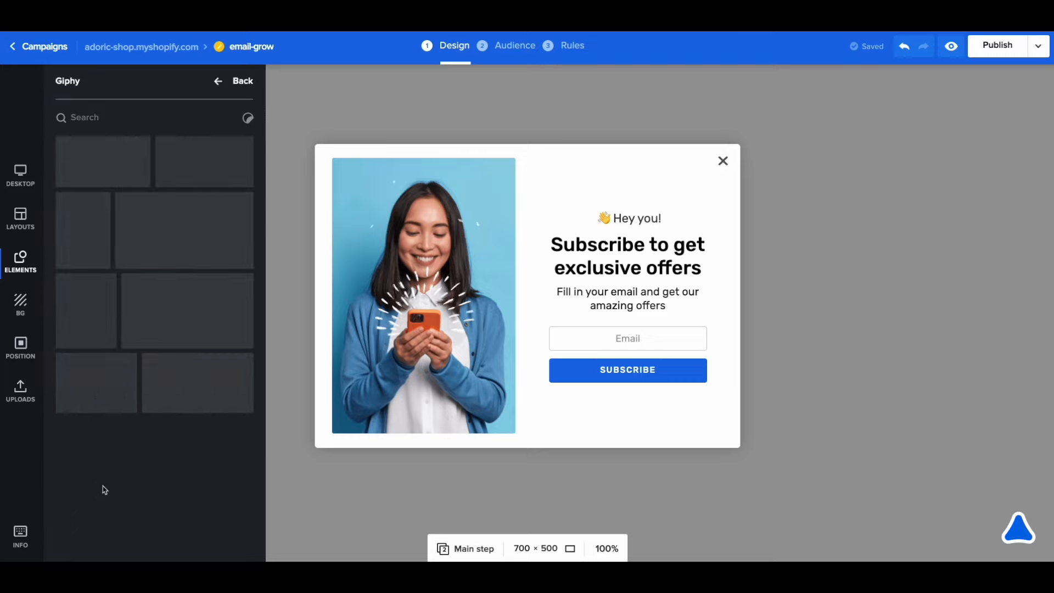
pyautogui.click(111, 115)
pyautogui.write('twi')
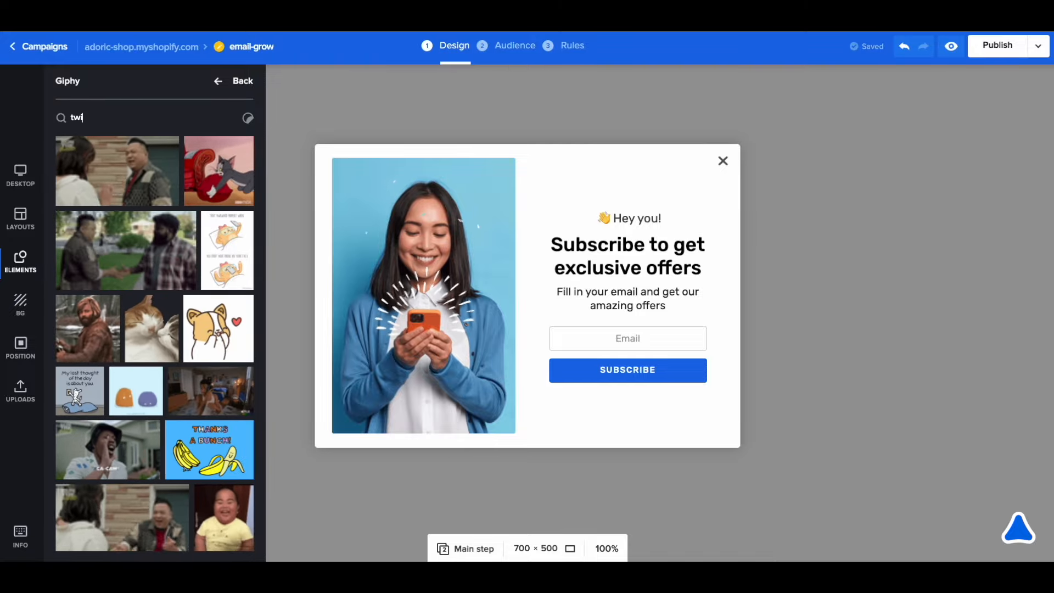
pyautogui.write('tter')
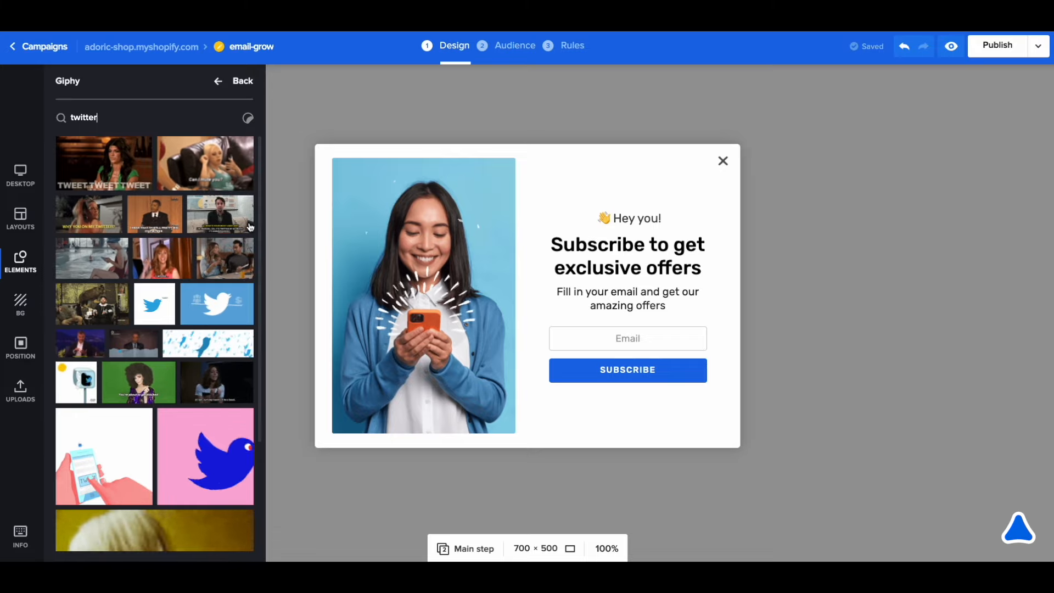
pyautogui.click(249, 119)
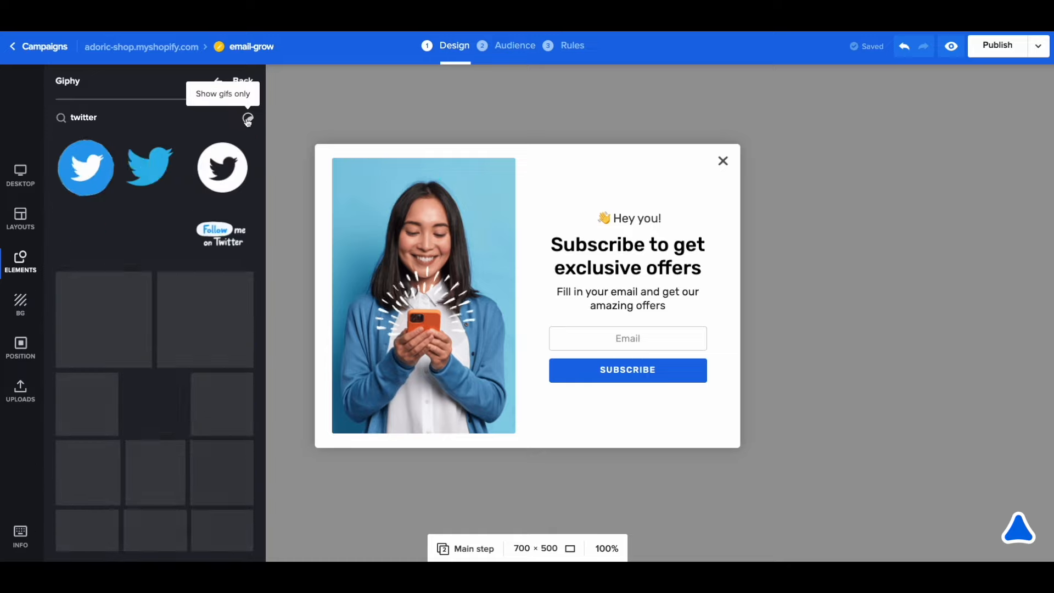
# Try the animated blue Twitter bird sticker at a small size below the Subscribe button, and delete it.
pyautogui.click(154, 170)
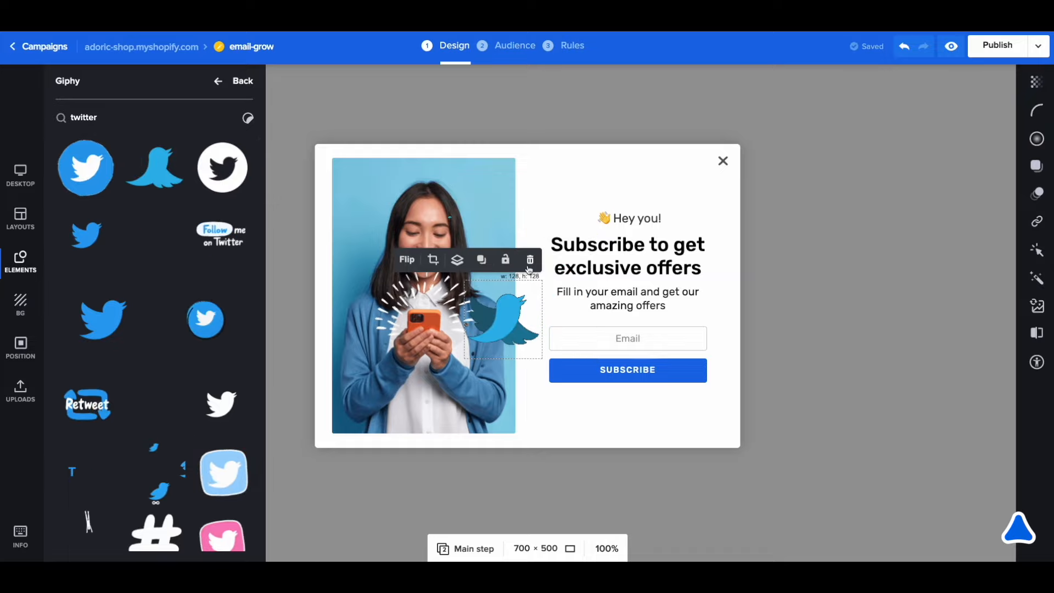
pyautogui.moveTo(502, 321); pyautogui.dragTo(668, 425)
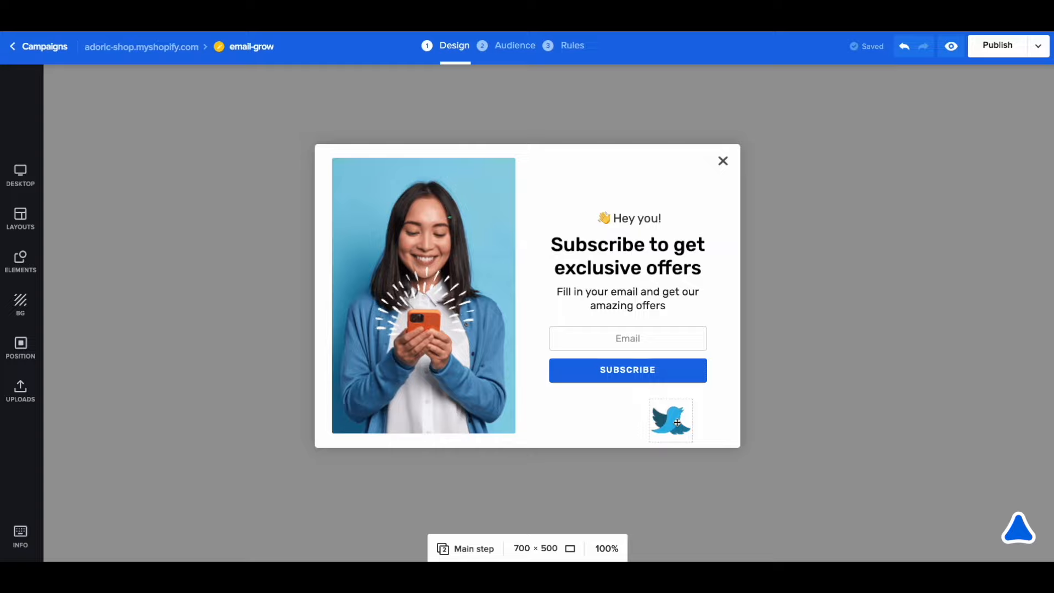
pyautogui.press('Delete')
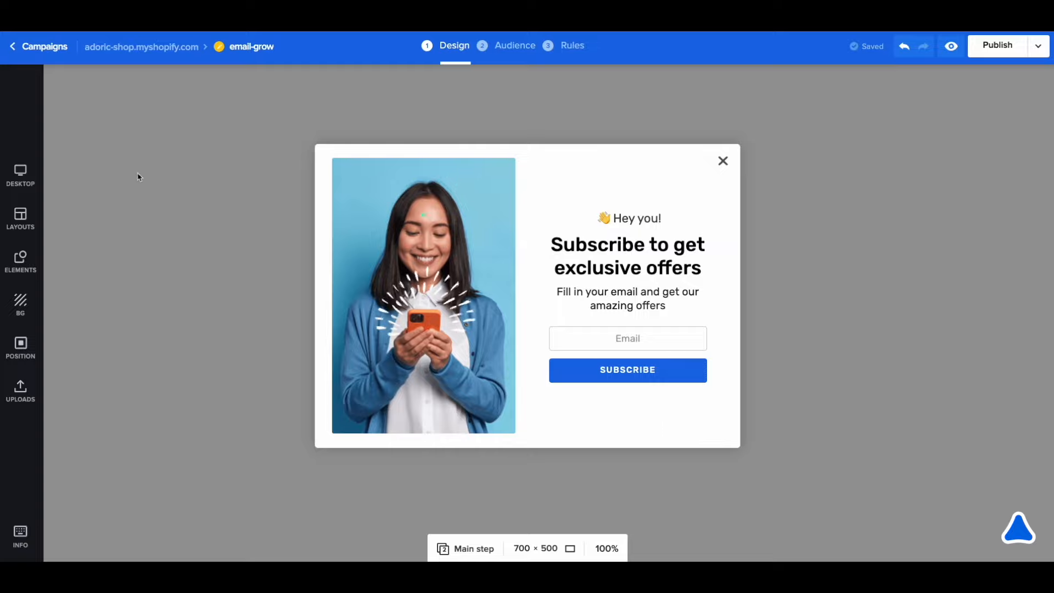
# Open the Thank you step of desktop Variation #1 and add a new step after it.
pyautogui.click(27, 189)
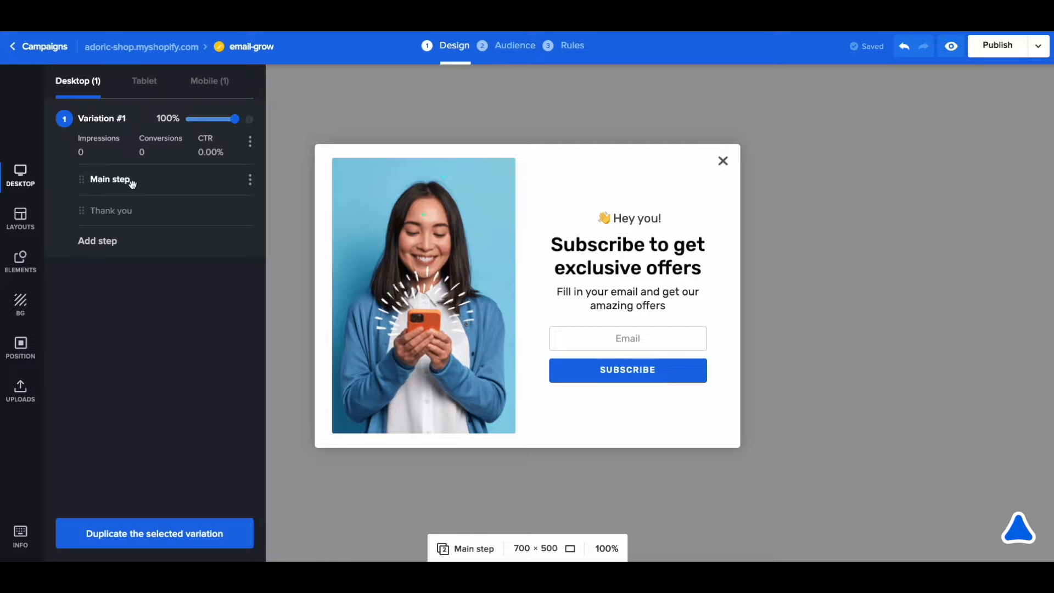
pyautogui.click(123, 212)
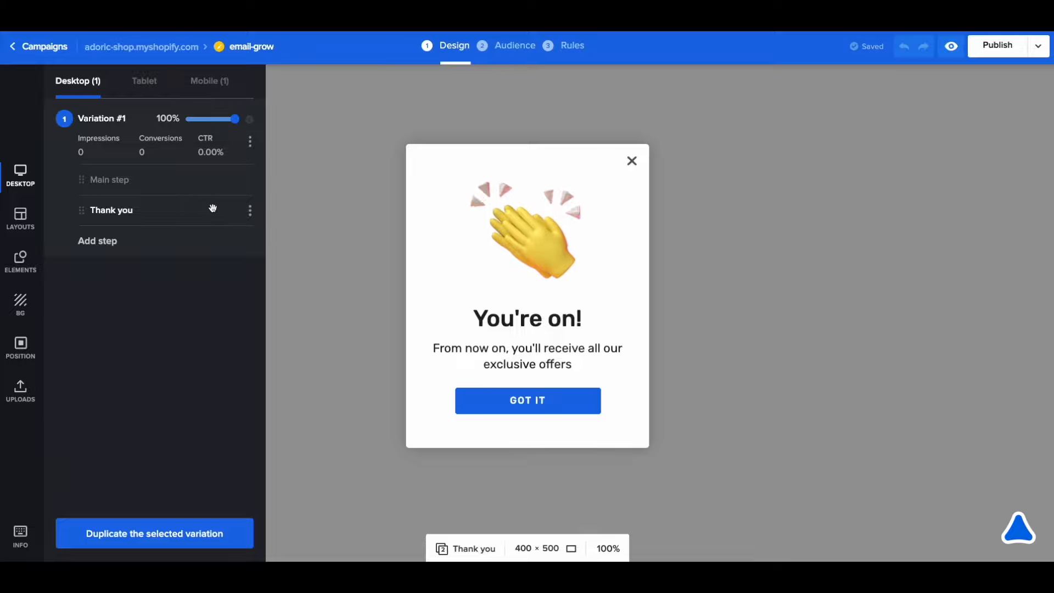
pyautogui.click(101, 242)
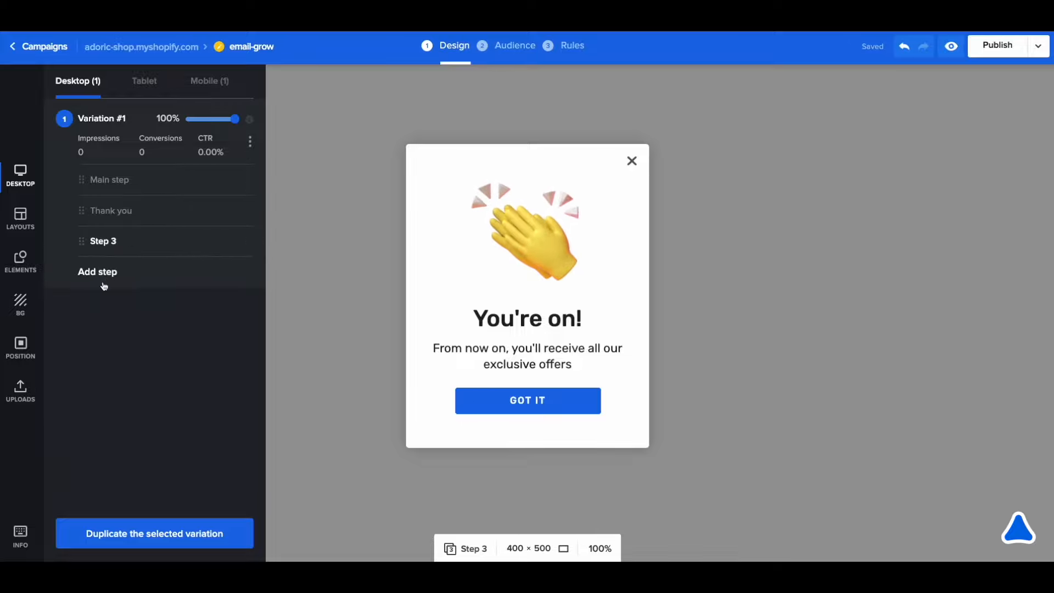
# Delete Step 3 from desktop Variation #1 and return to its Main step.
pyautogui.click(250, 241)
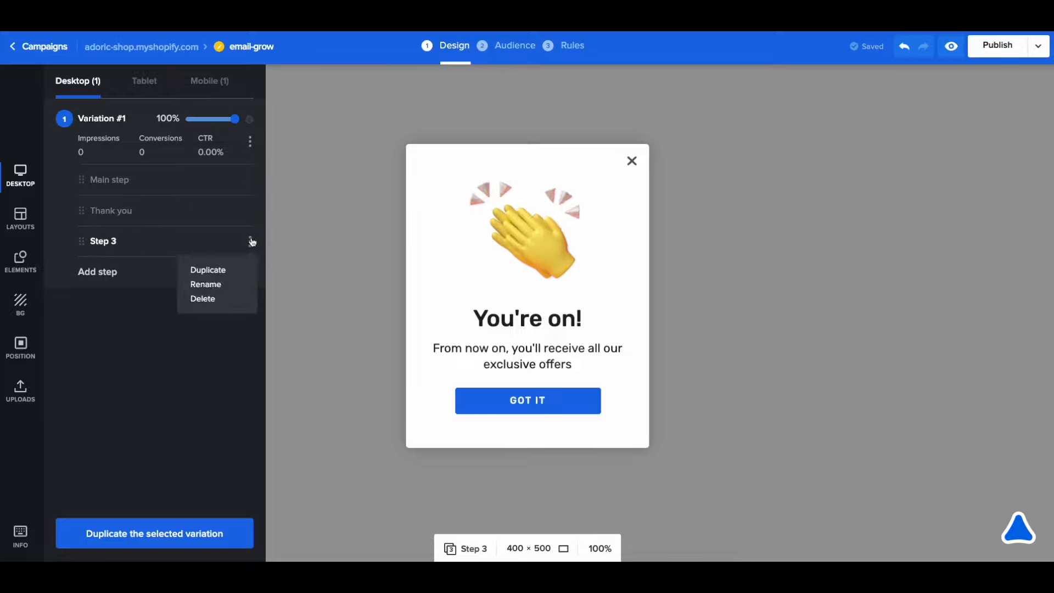
pyautogui.click(207, 299)
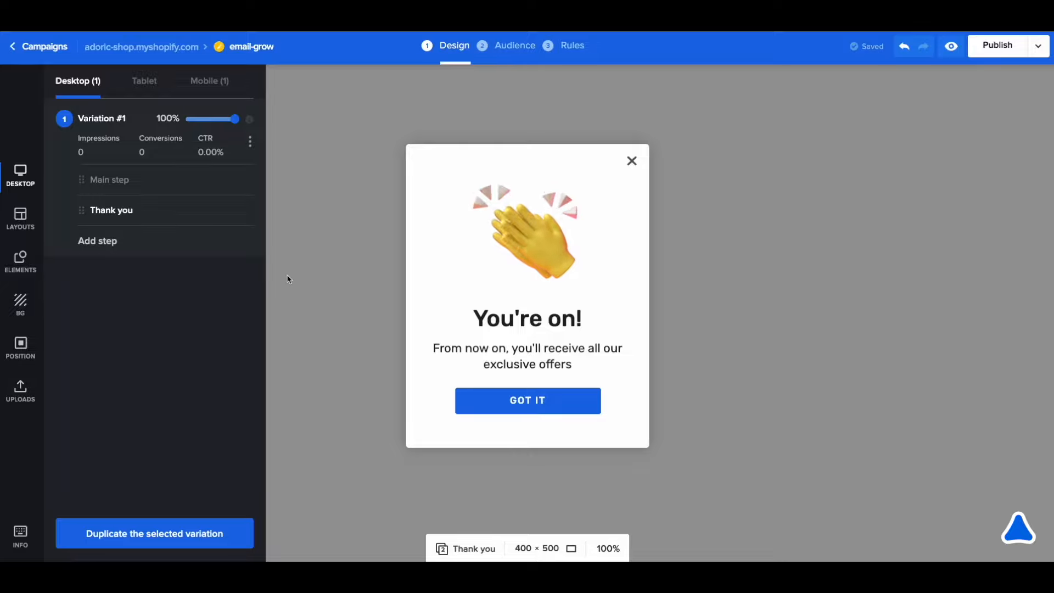
pyautogui.click(127, 182)
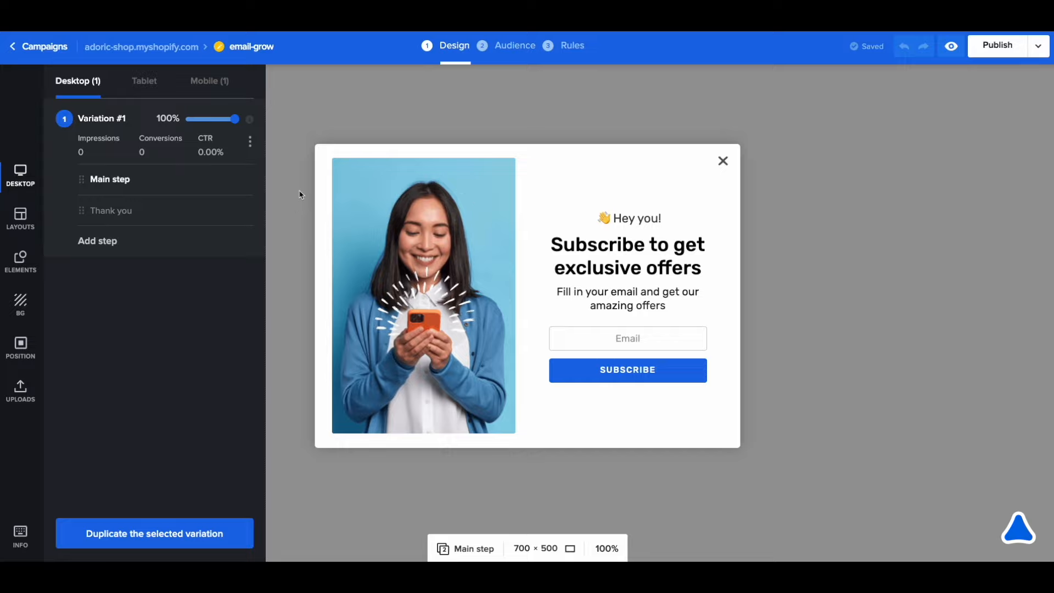
# Duplicate desktop Variation #1 and split the traffic 50% each between the original and the copy.
pyautogui.click(230, 538)
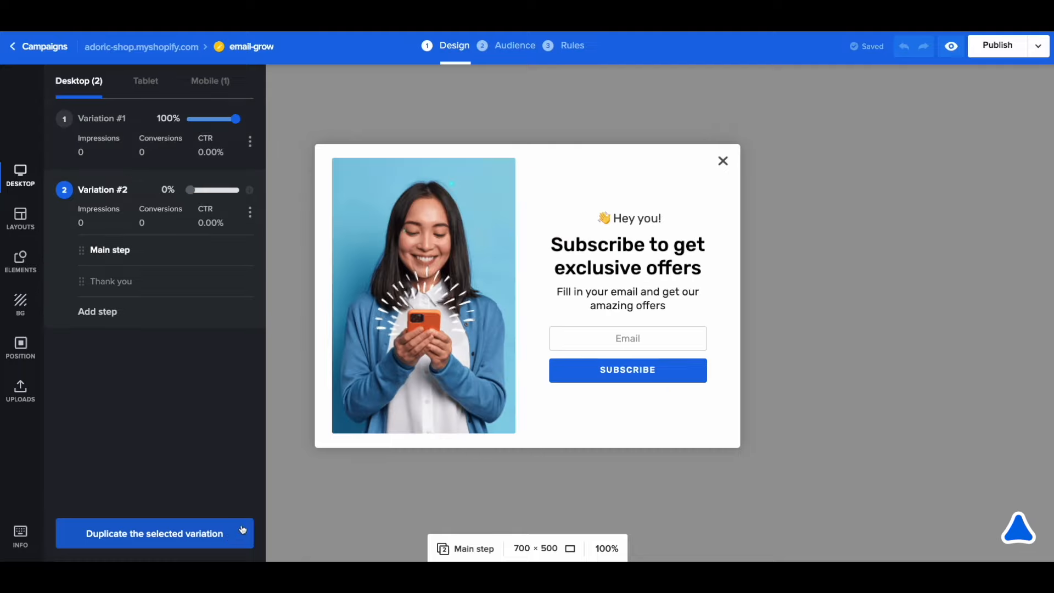
pyautogui.click(434, 231)
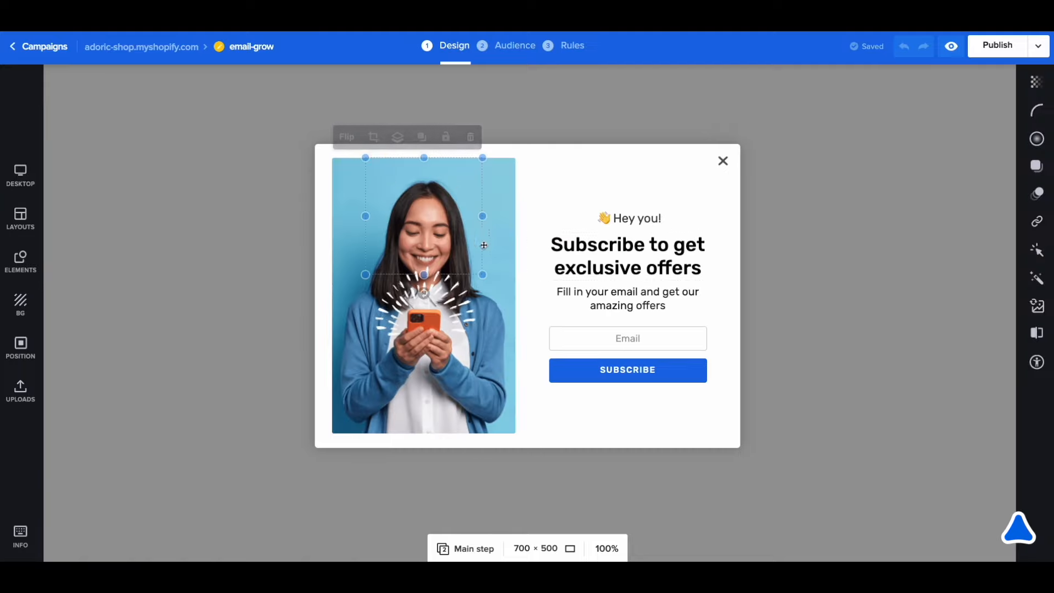
pyautogui.click(20, 175)
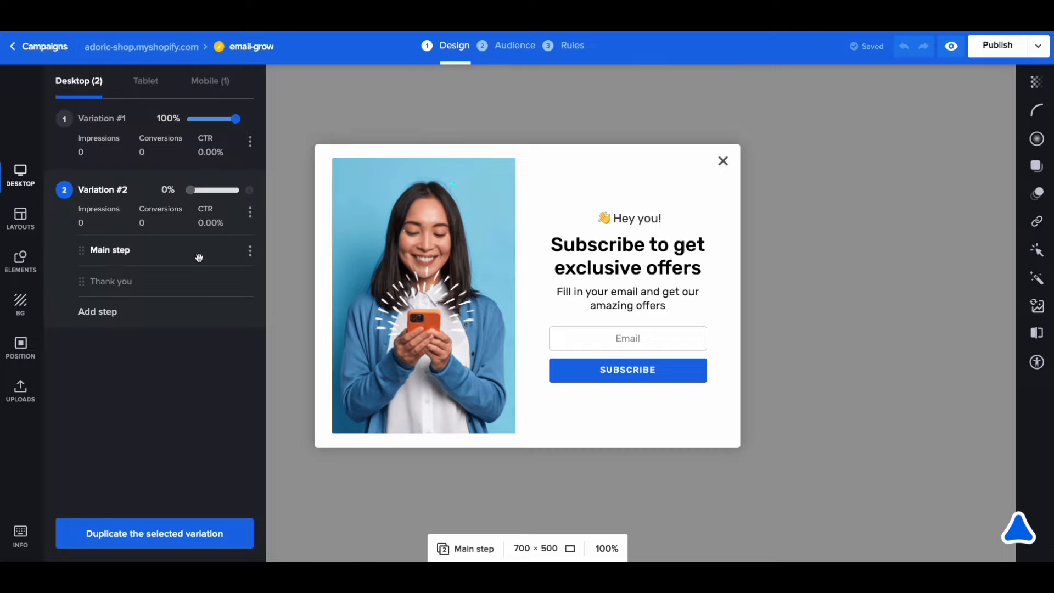
pyautogui.moveTo(194, 192); pyautogui.dragTo(237, 195)
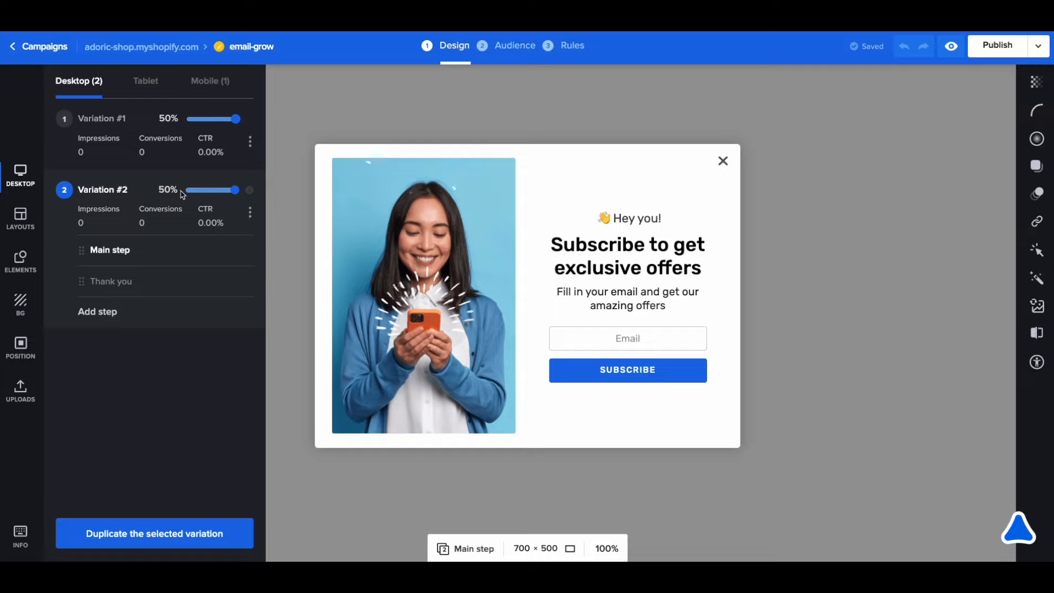
pyautogui.click(455, 90)
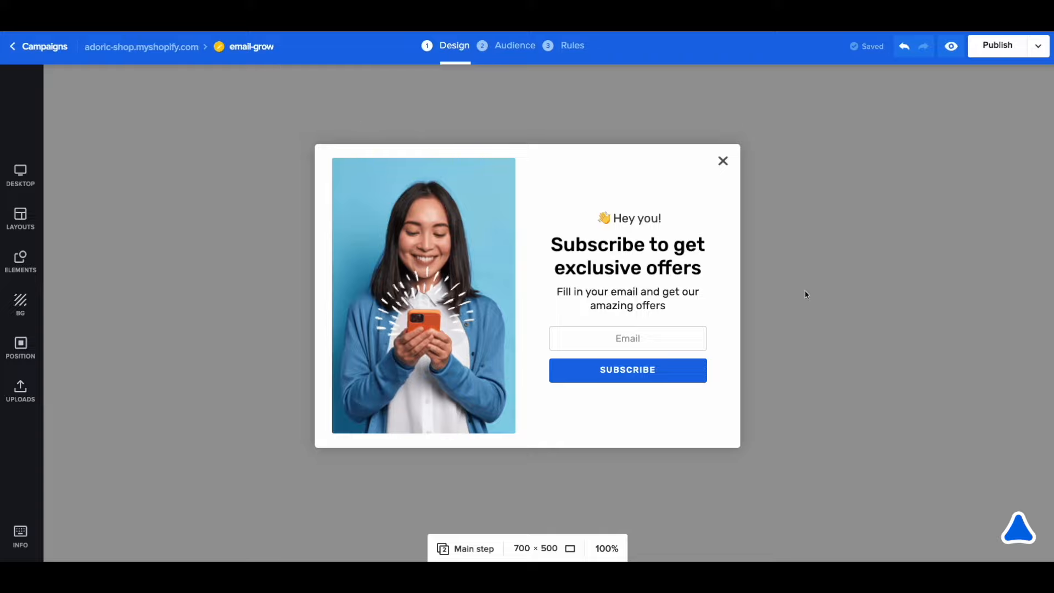
# Try orange for the page overlay behind the popup, switch it to white and lower its opacity.
pyautogui.click(824, 221)
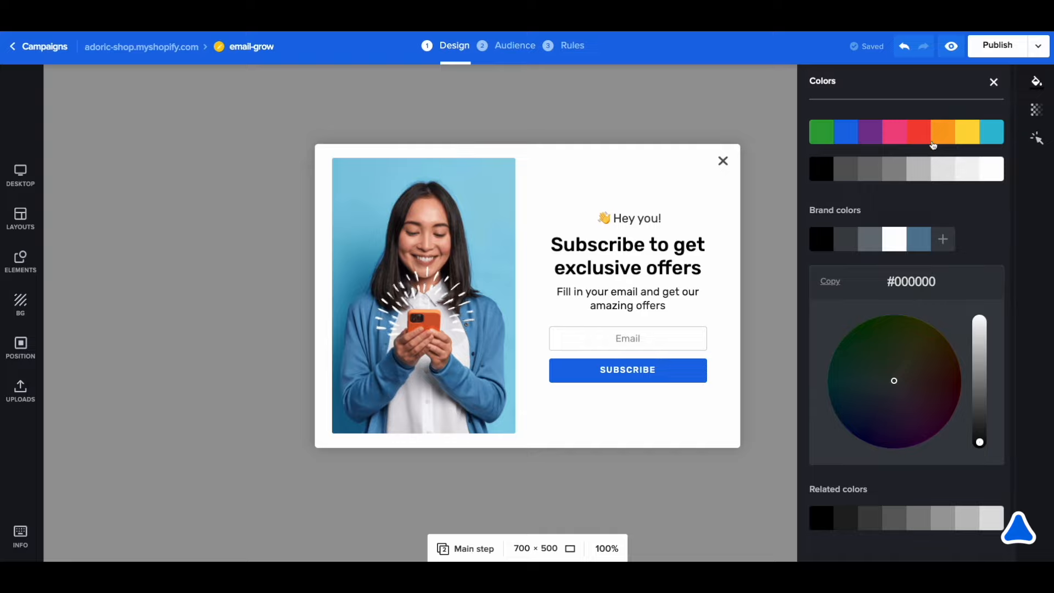
pyautogui.click(953, 134)
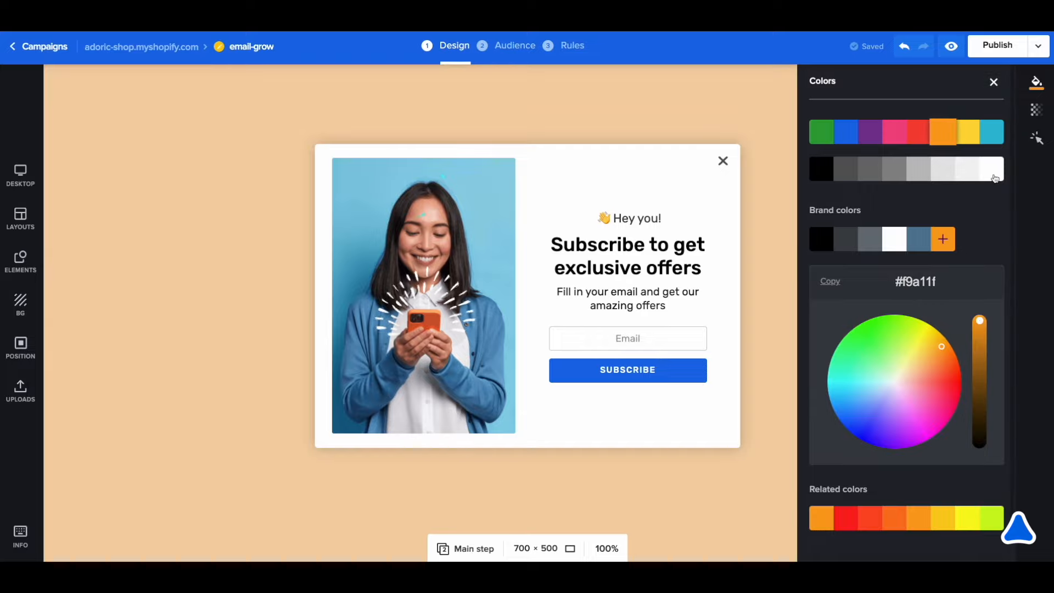
pyautogui.click(993, 175)
pyautogui.click(1035, 110)
pyautogui.moveTo(944, 110); pyautogui.dragTo(882, 113)
pyautogui.click(656, 104)
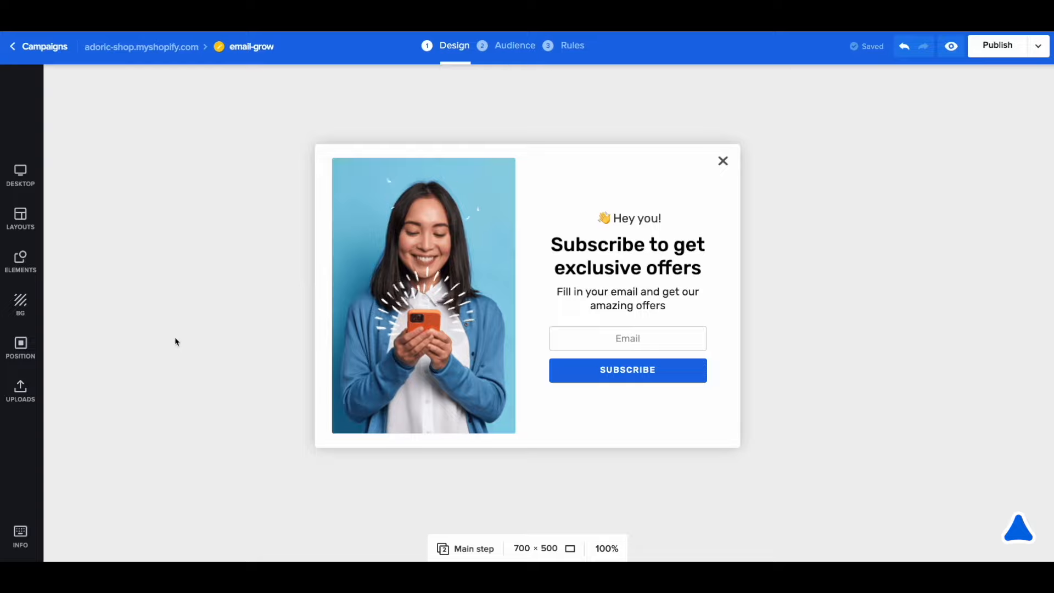
# Set the popup's position type to In page.
pyautogui.click(24, 351)
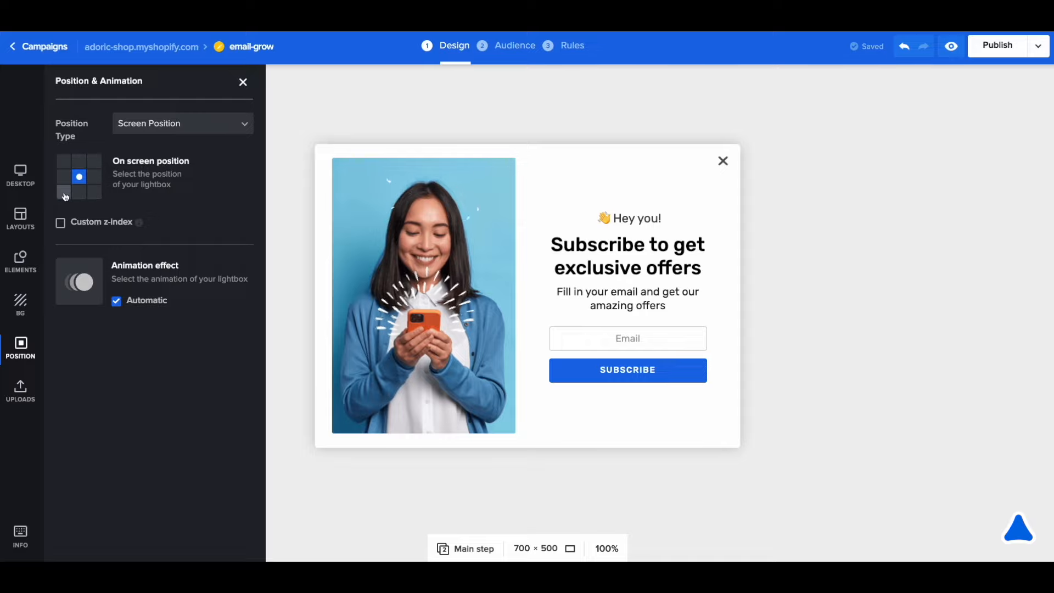
pyautogui.click(243, 128)
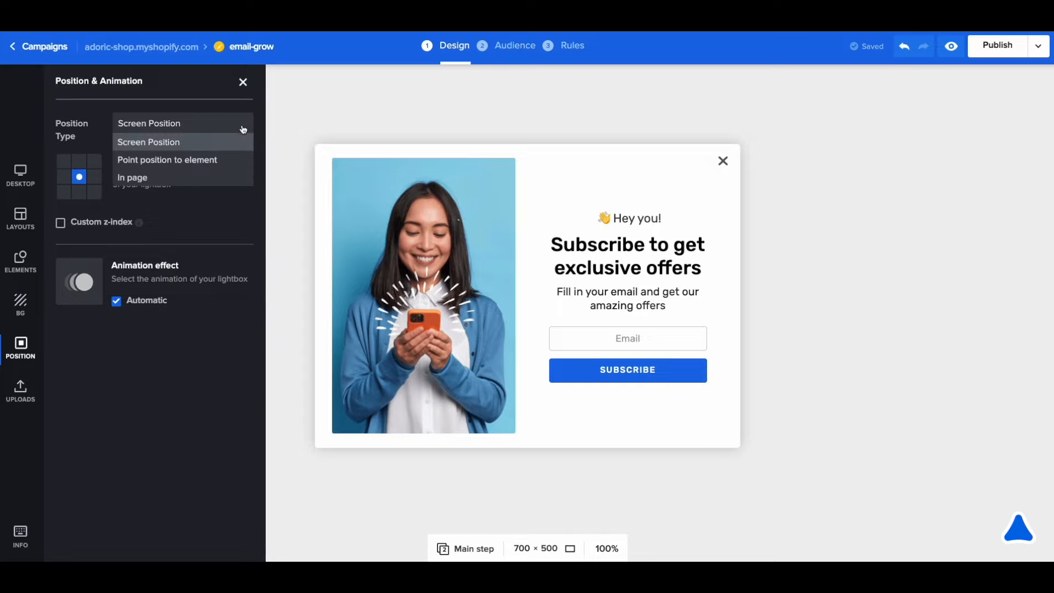
pyautogui.click(215, 178)
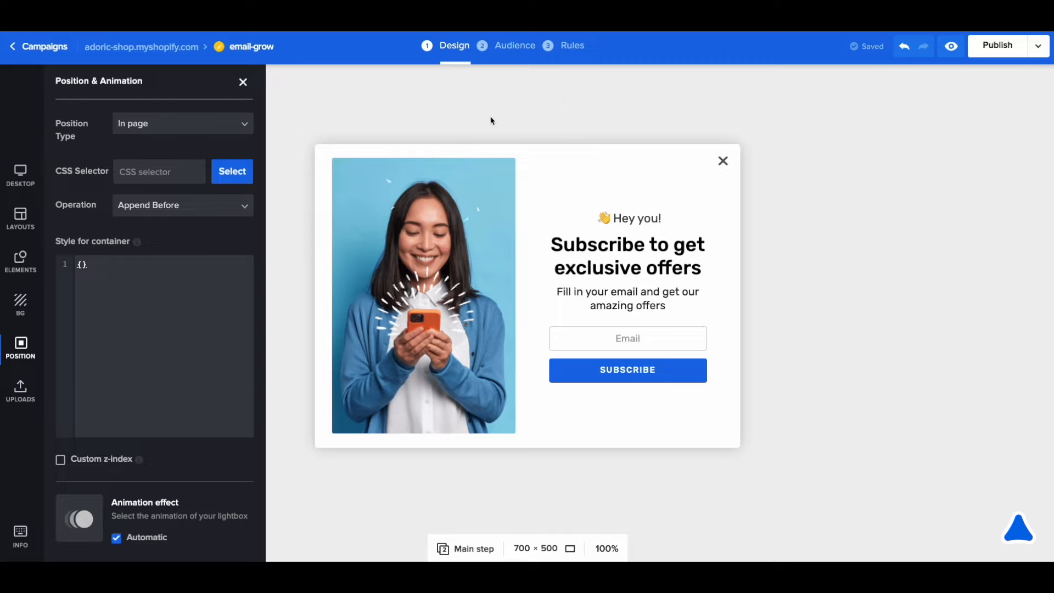
pyautogui.click(243, 83)
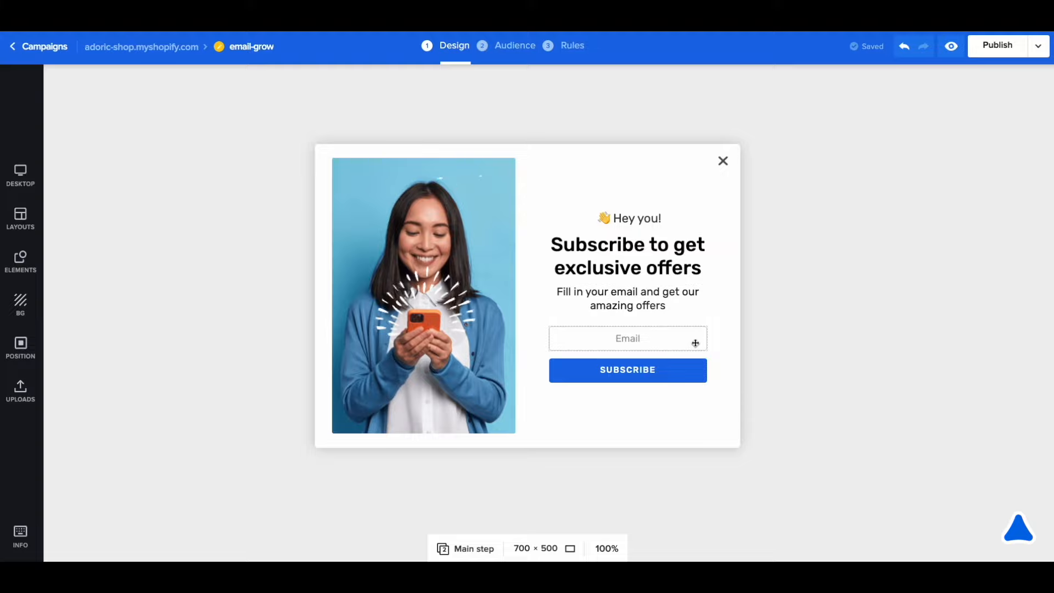
# Check which field types can be added to the email form and view the Email field's settings.
pyautogui.click(673, 345)
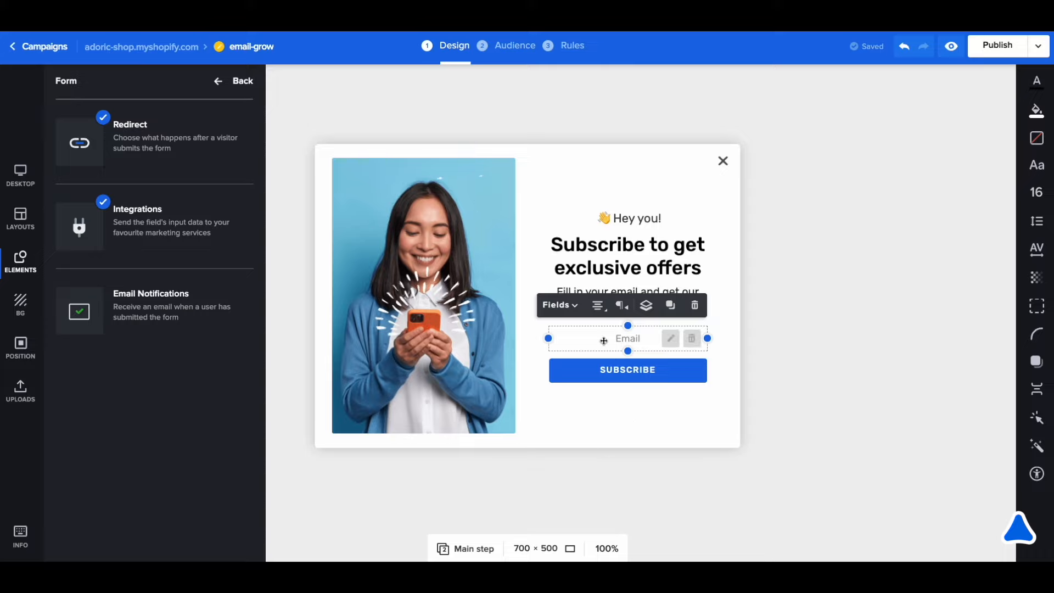
pyautogui.click(574, 312)
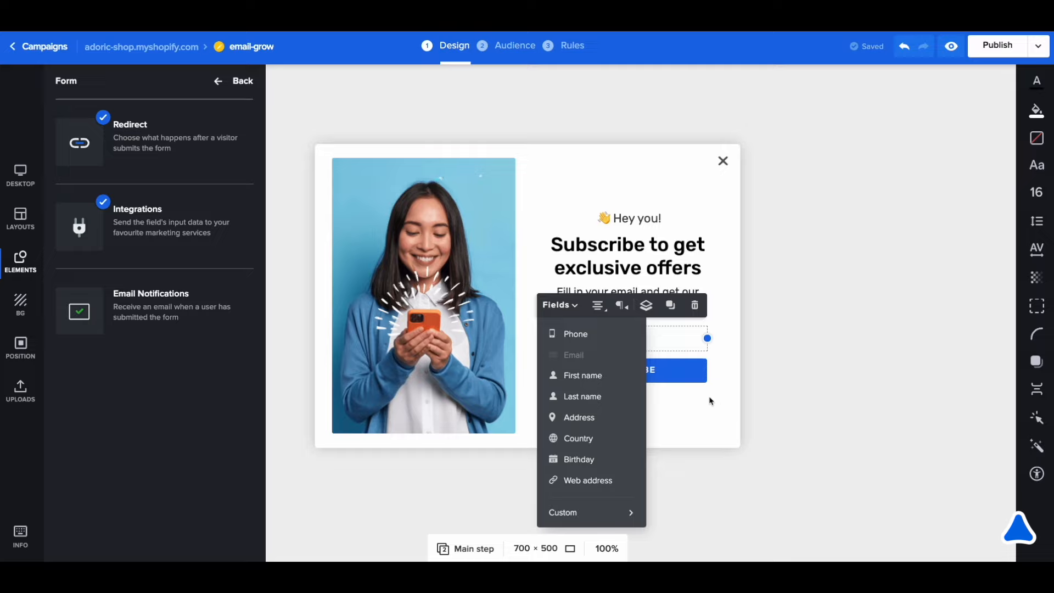
pyautogui.click(672, 341)
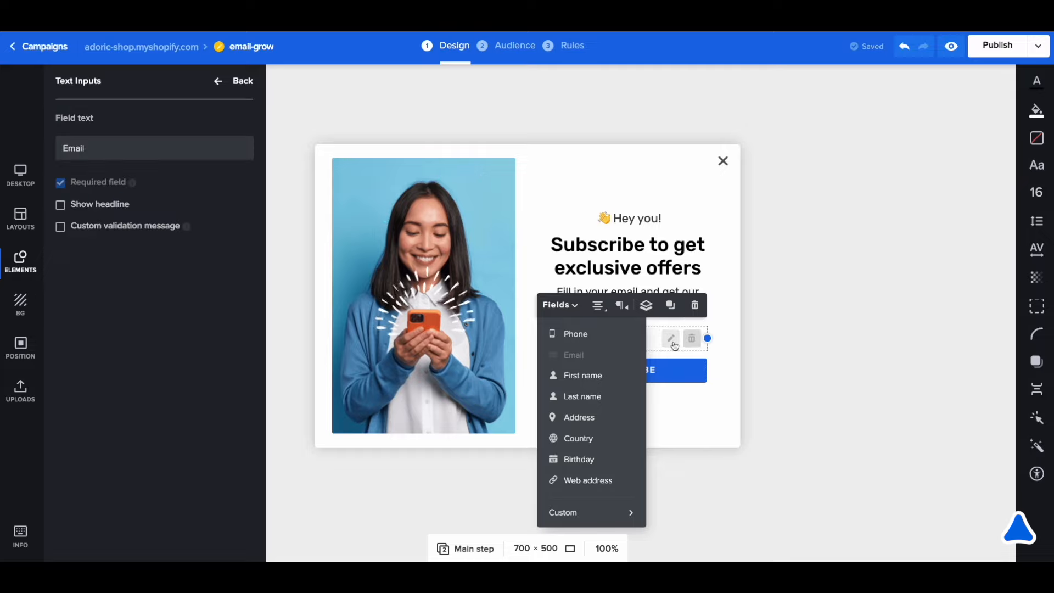
pyautogui.click(719, 392)
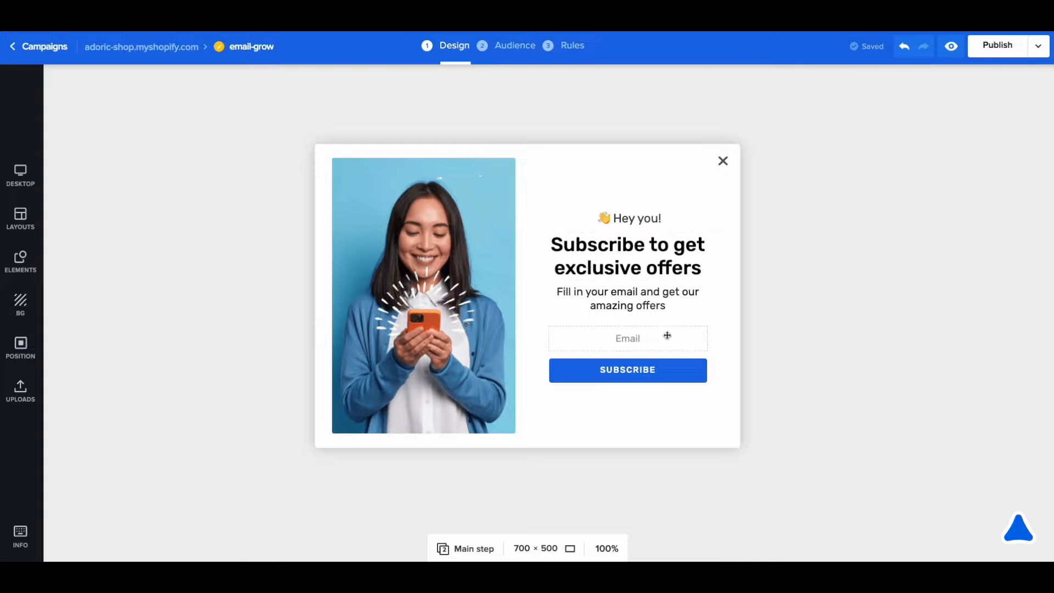
# Browse the email form's available integrations and view the Klaviyo integration.
pyautogui.click(665, 374)
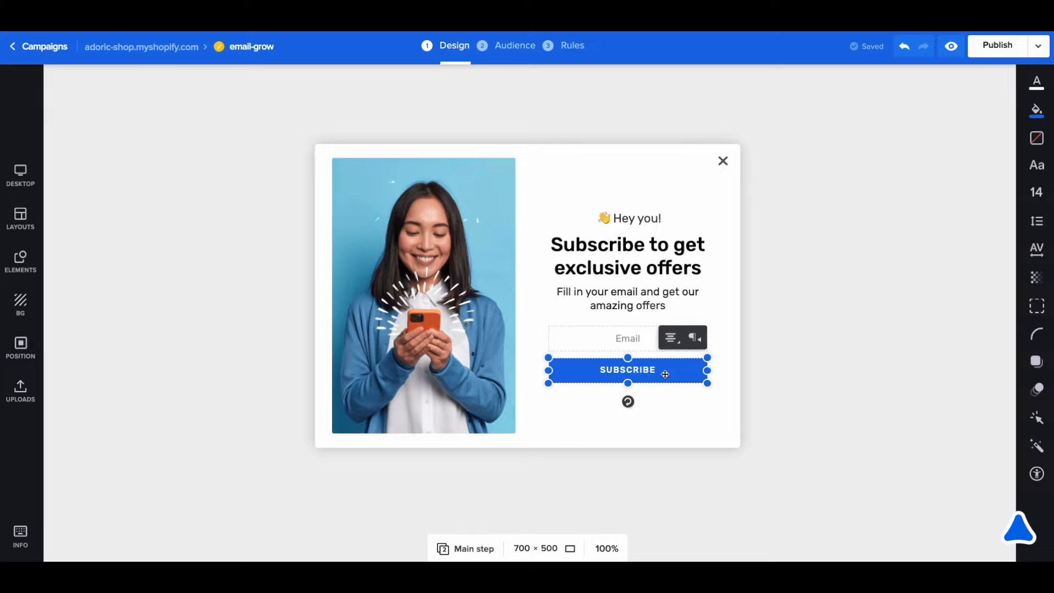
pyautogui.click(614, 338)
pyautogui.click(170, 234)
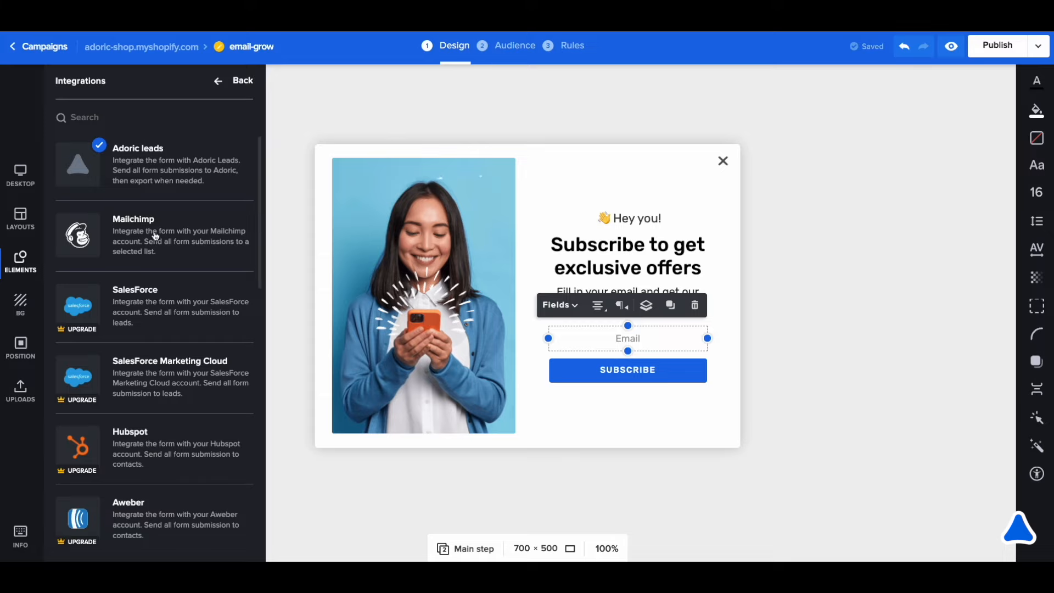
pyautogui.scroll(-1, 153, 242)
pyautogui.scroll(-5, 139, 294)
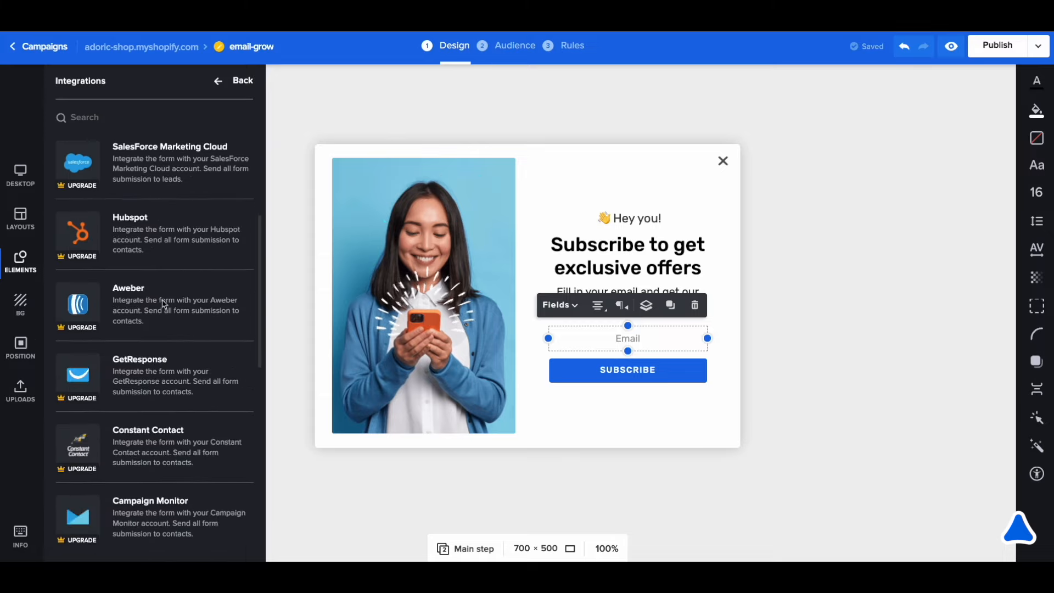
pyautogui.scroll(-2, 182, 423)
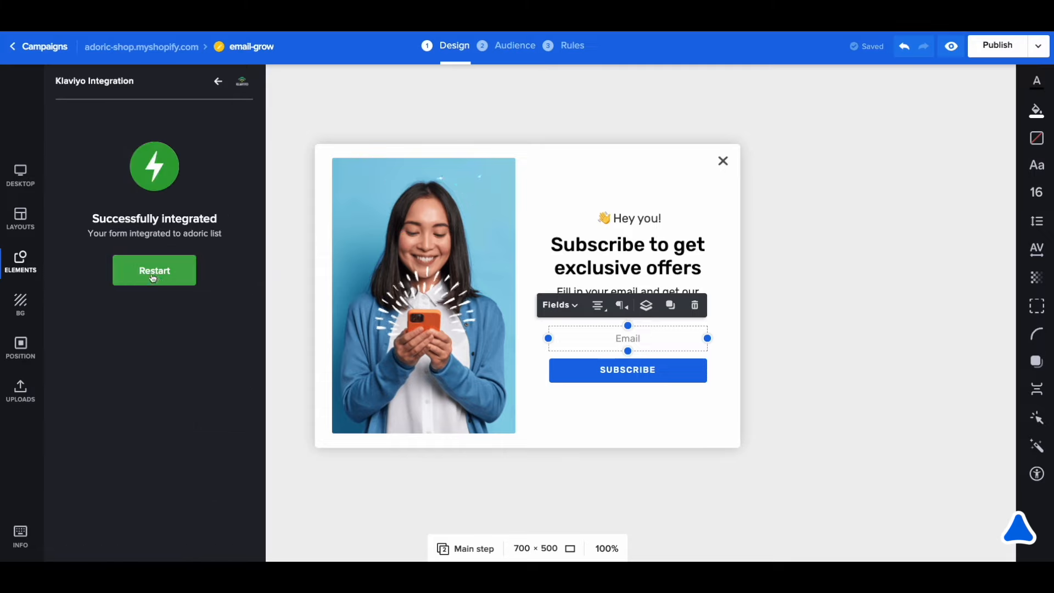
pyautogui.click(219, 83)
# Check the options of desktop Variation #1 and look over the popup's mobile version, including its headline.
pyautogui.click(22, 184)
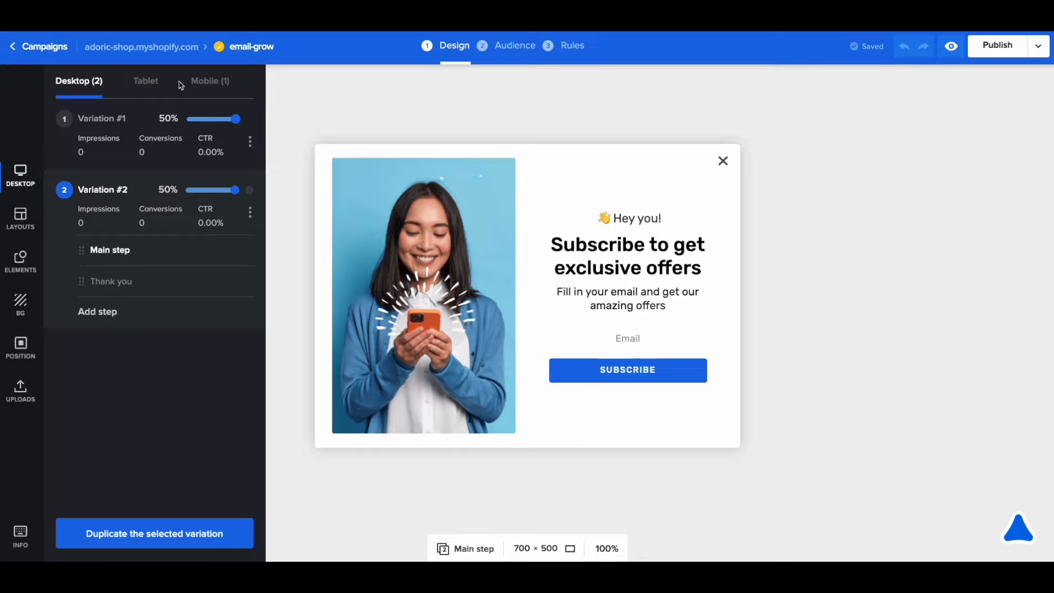
pyautogui.click(252, 145)
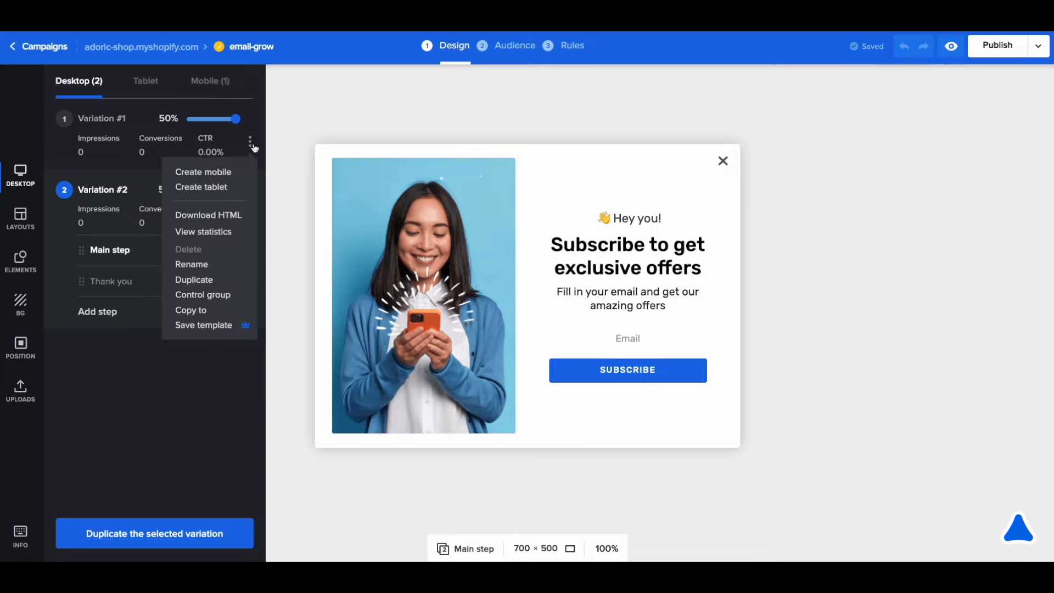
pyautogui.click(213, 84)
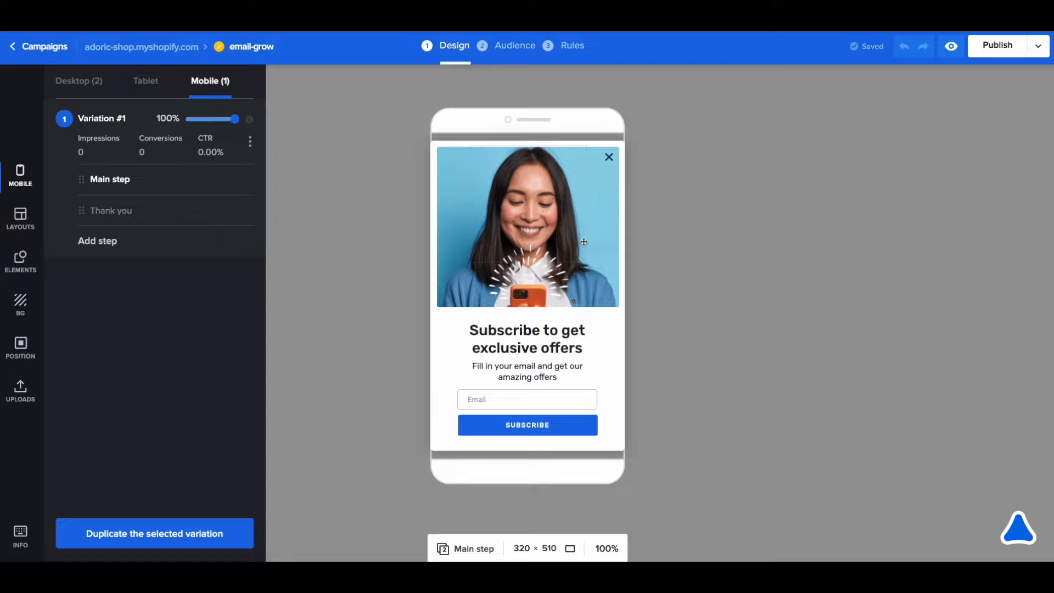
pyautogui.click(600, 349)
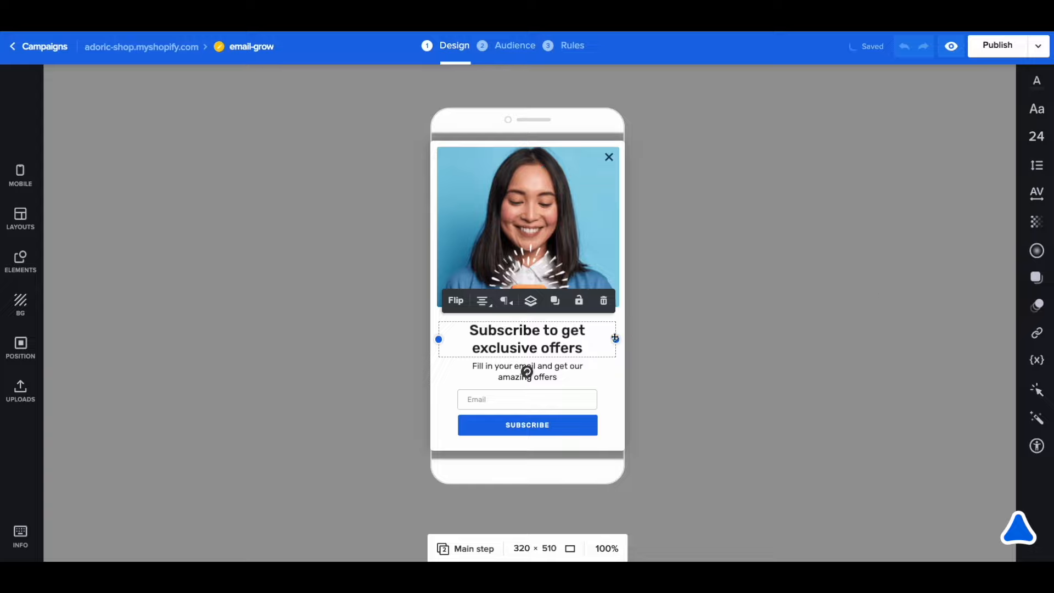
pyautogui.click(386, 368)
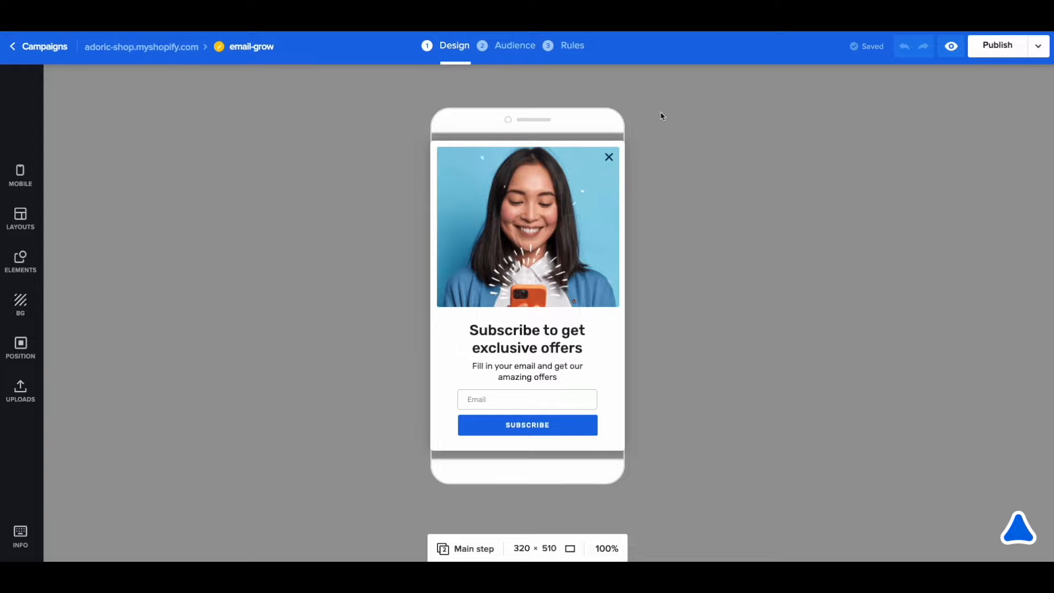
# Return from the mobile version to the Main step of desktop Variation #2.
pyautogui.click(28, 176)
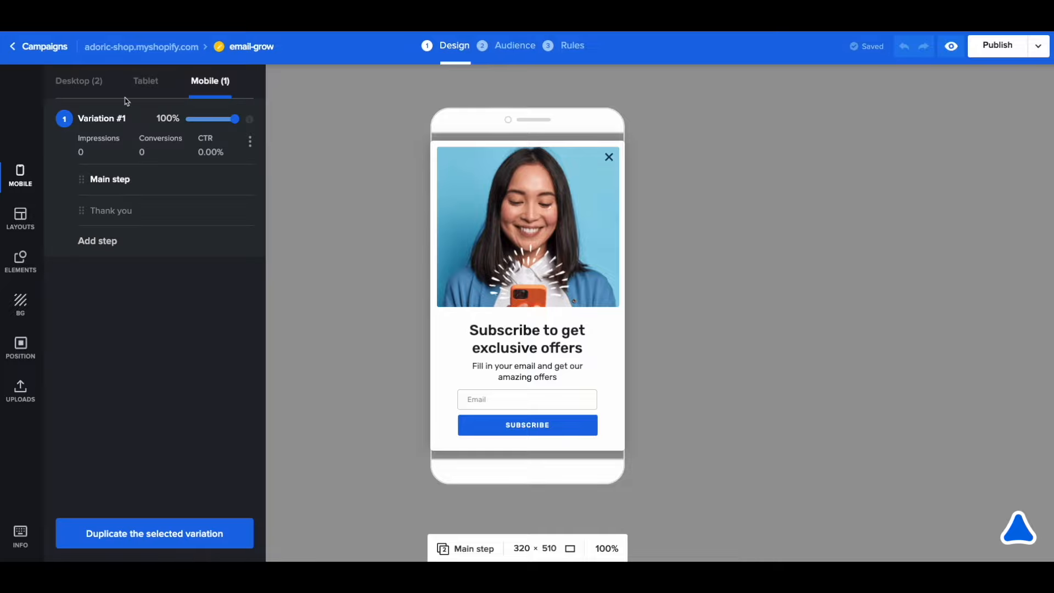
pyautogui.click(90, 82)
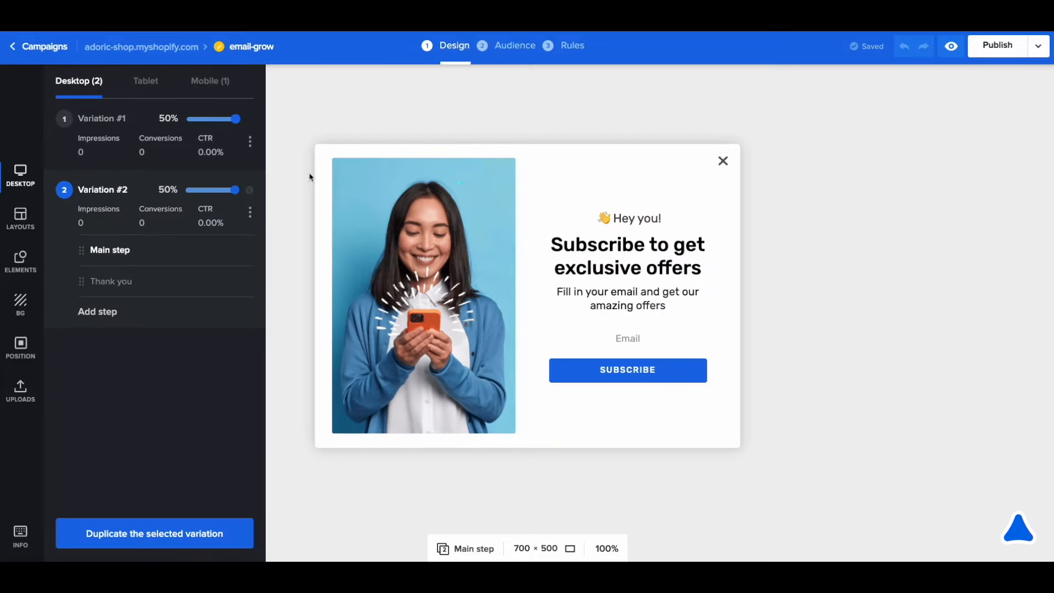
pyautogui.click(338, 110)
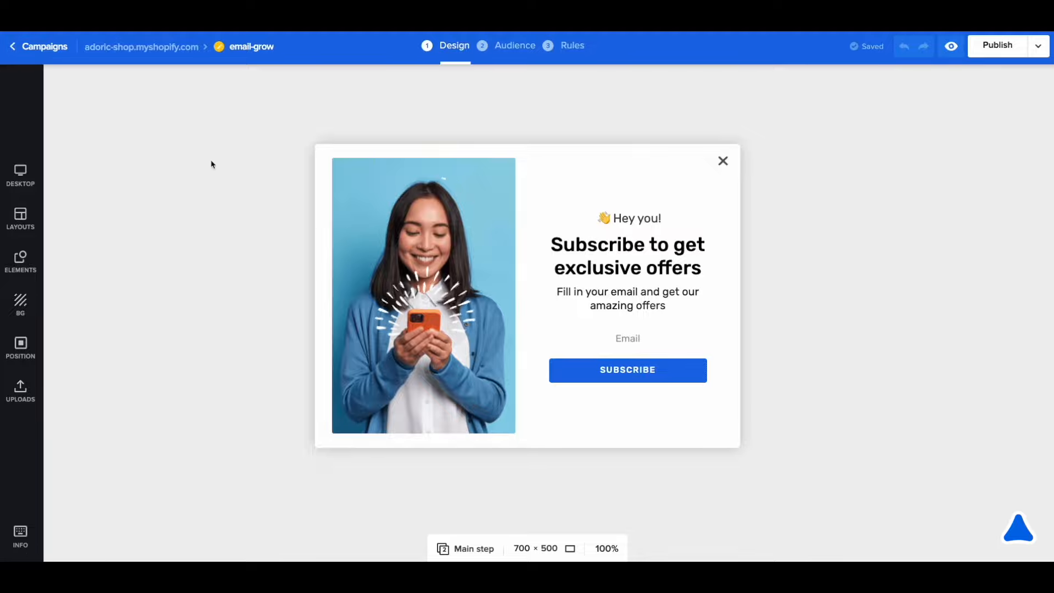
# Set the campaign to target a specific type of audience and look through the available targeting conditions.
pyautogui.click(506, 48)
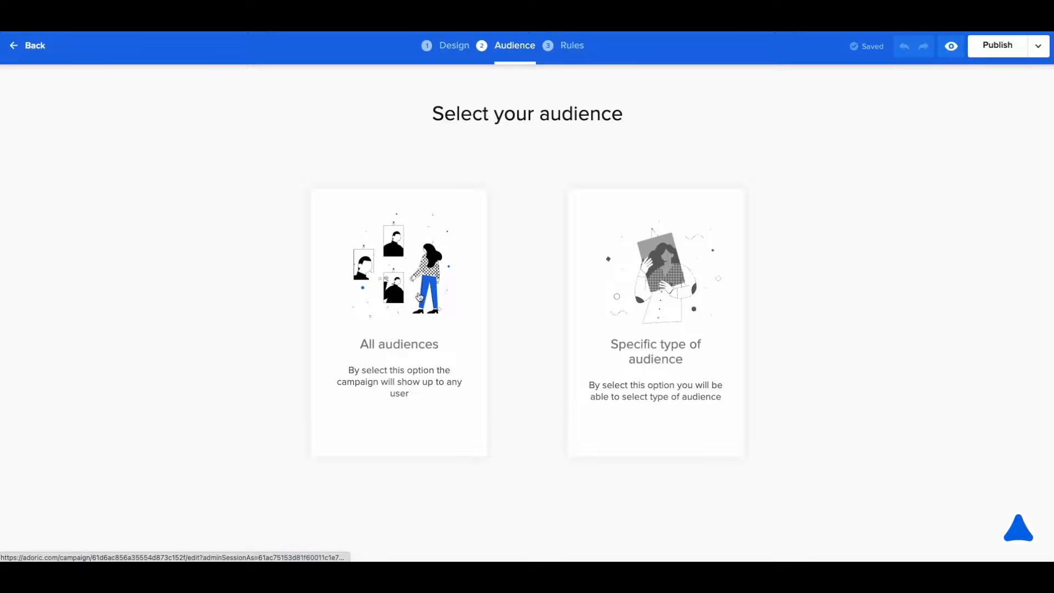
pyautogui.click(692, 319)
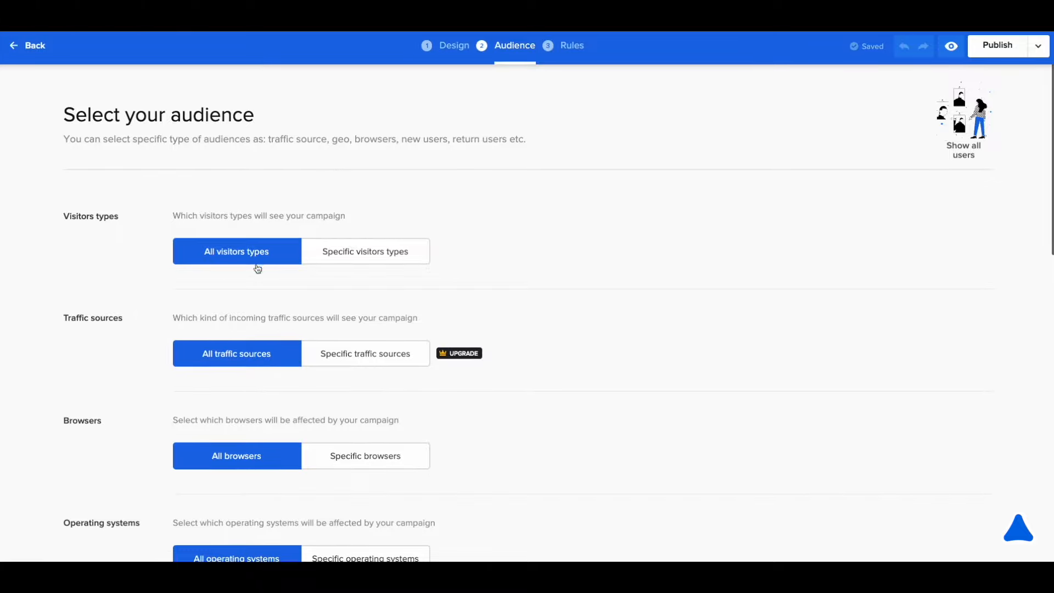
pyautogui.scroll(-2, 265, 280)
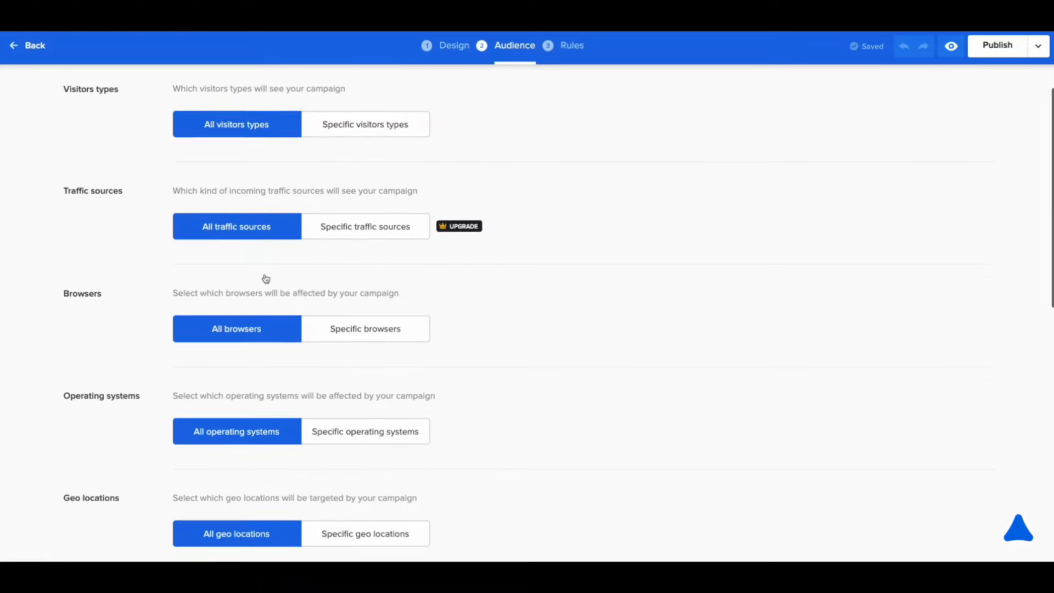
pyautogui.scroll(-3, 265, 353)
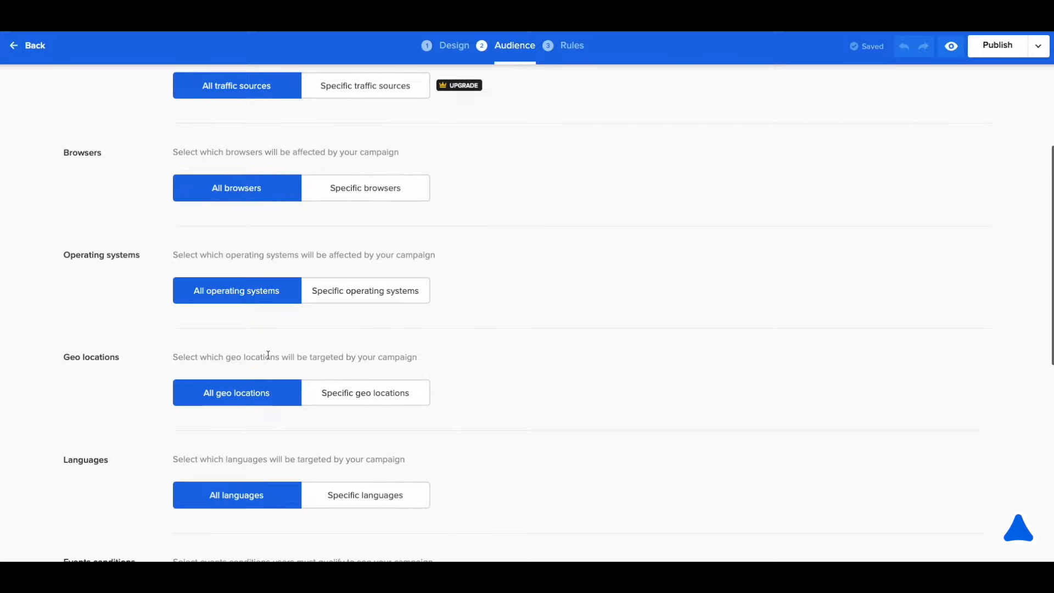
# Check the targeting options for specific visitors types and return the campaign to all visitors types.
pyautogui.scroll(5, 283, 346)
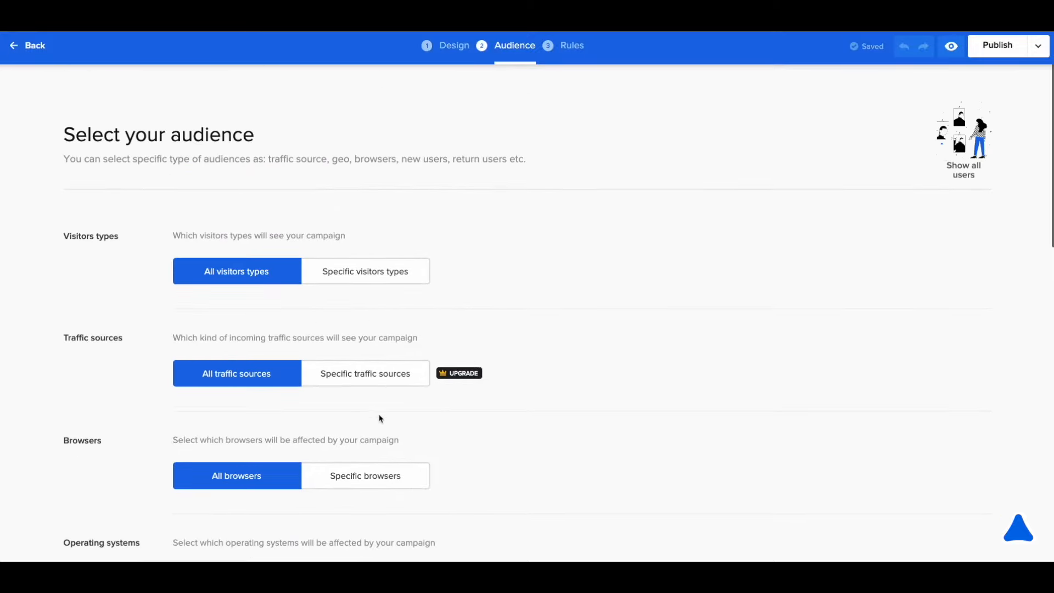
pyautogui.click(379, 277)
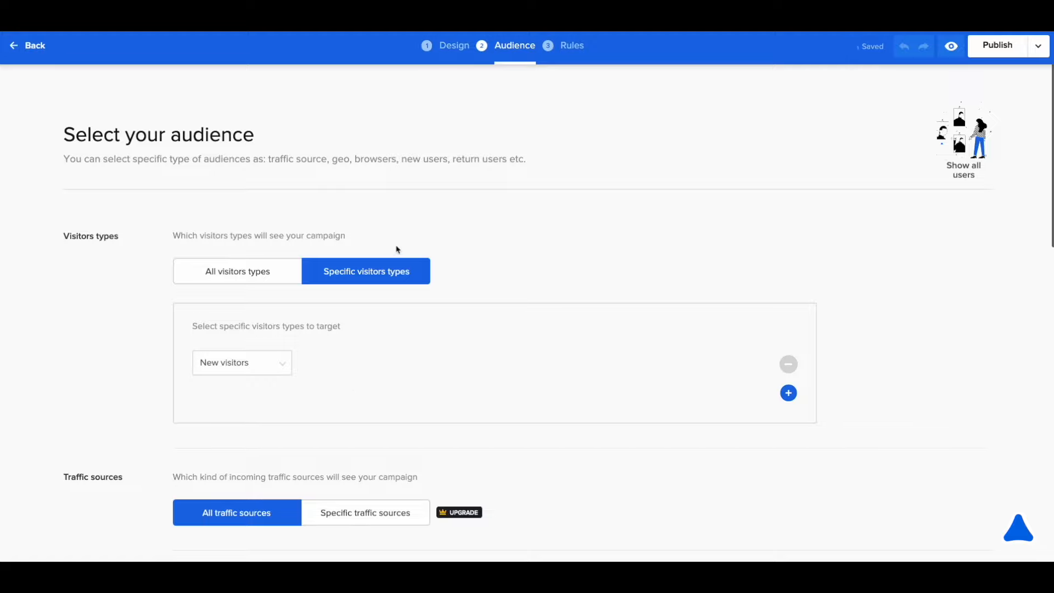
pyautogui.click(258, 281)
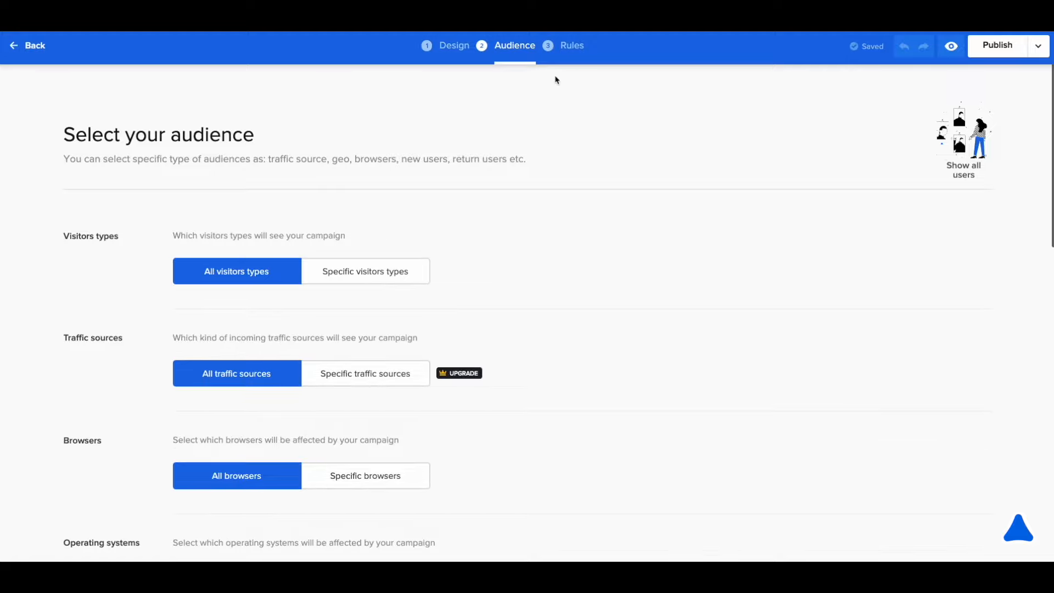
# Review the campaign's trigger rules and the placement options for specific pages, leaving the placement on all pages.
pyautogui.click(575, 49)
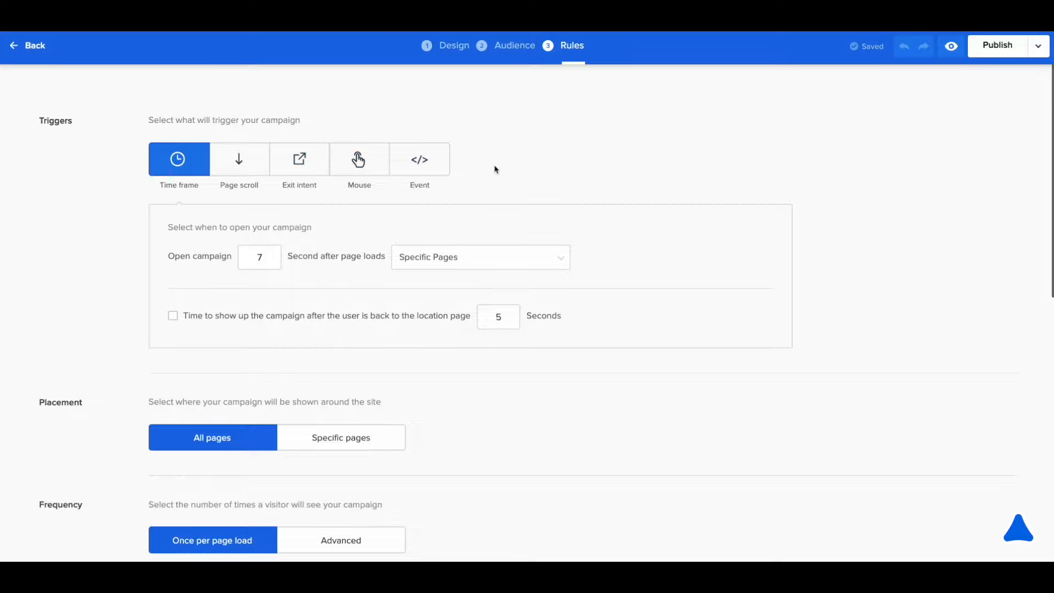
pyautogui.scroll(-1, 496, 170)
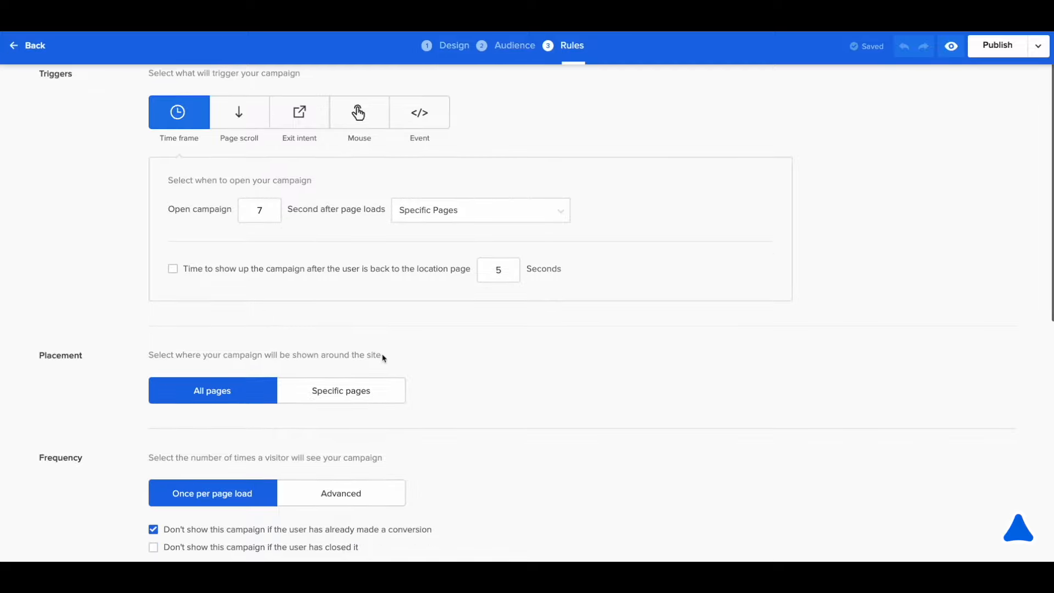
pyautogui.click(362, 395)
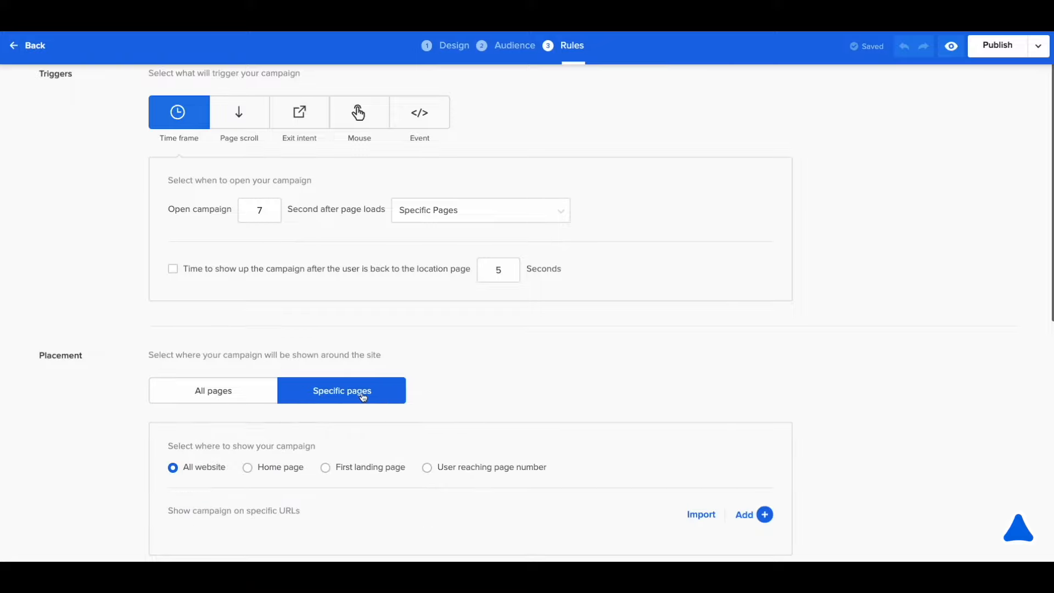
pyautogui.click(219, 396)
# Review the campaign's frequency rules, close options and Google Analytics data options.
pyautogui.scroll(-1, 337, 336)
pyautogui.scroll(-2, 337, 334)
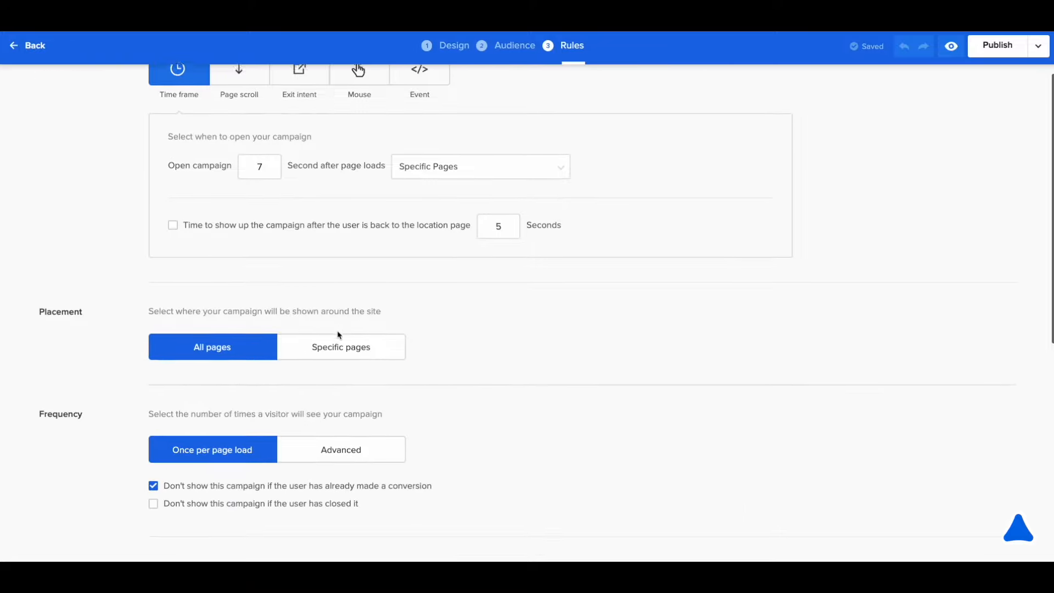
pyautogui.scroll(-6, 351, 348)
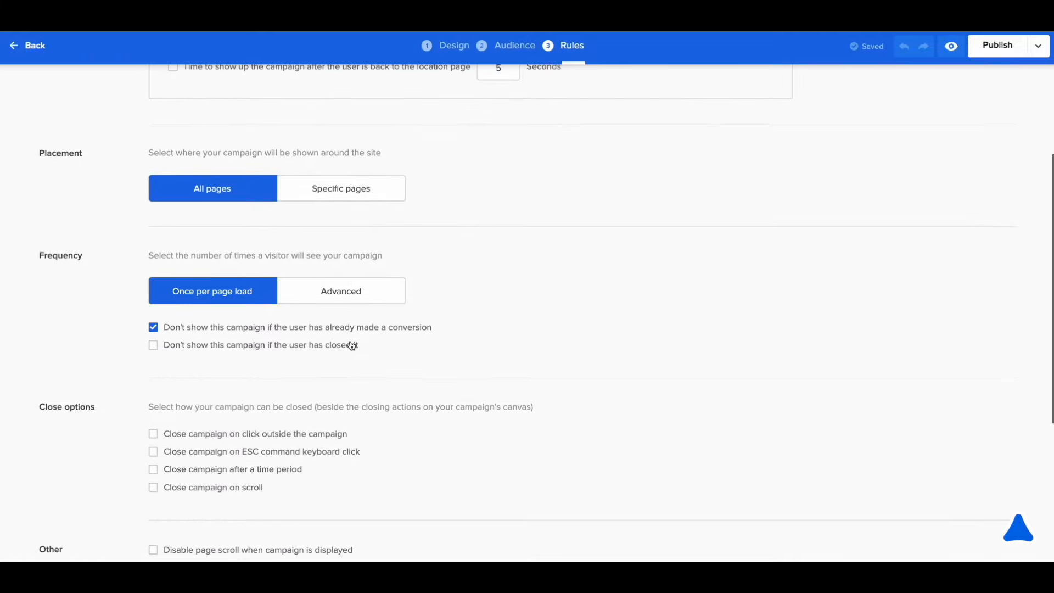
pyautogui.scroll(-3, 352, 345)
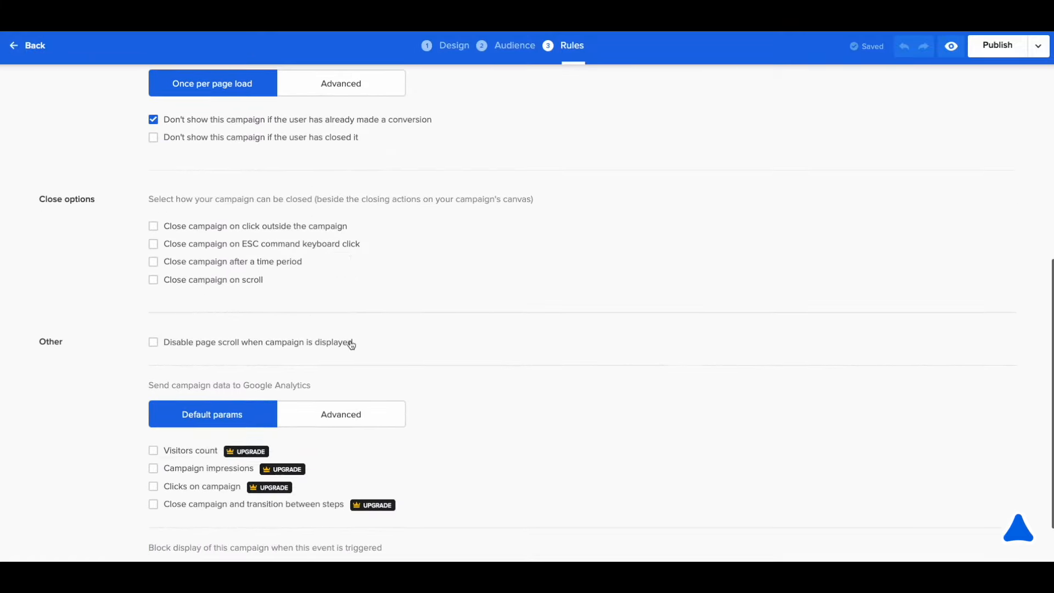
pyautogui.scroll(13, 604, 281)
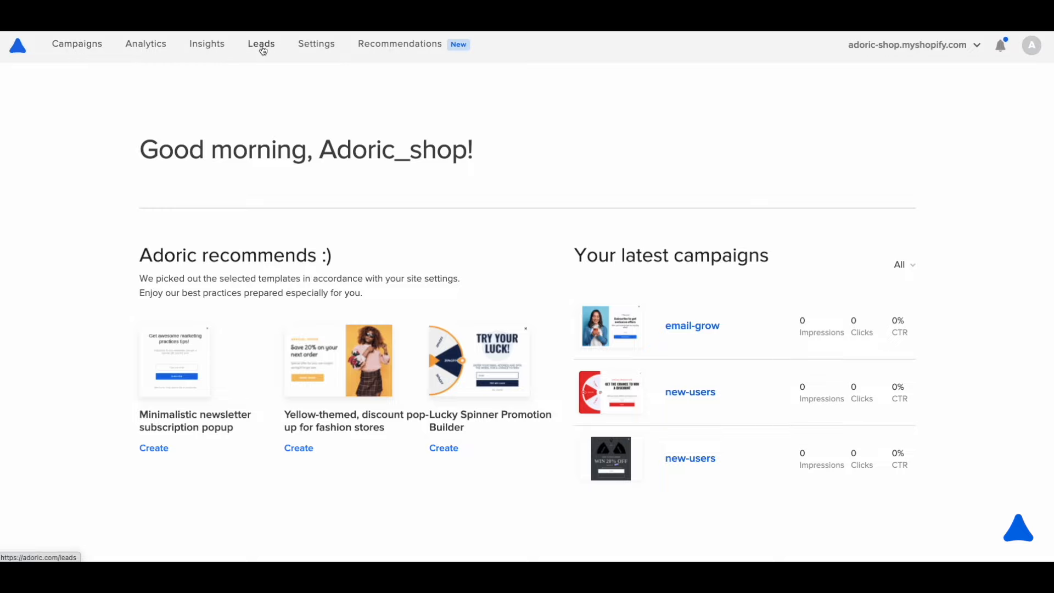
# View the list of campaigns and check which metrics the campaign analytics chart can show.
pyautogui.click(84, 45)
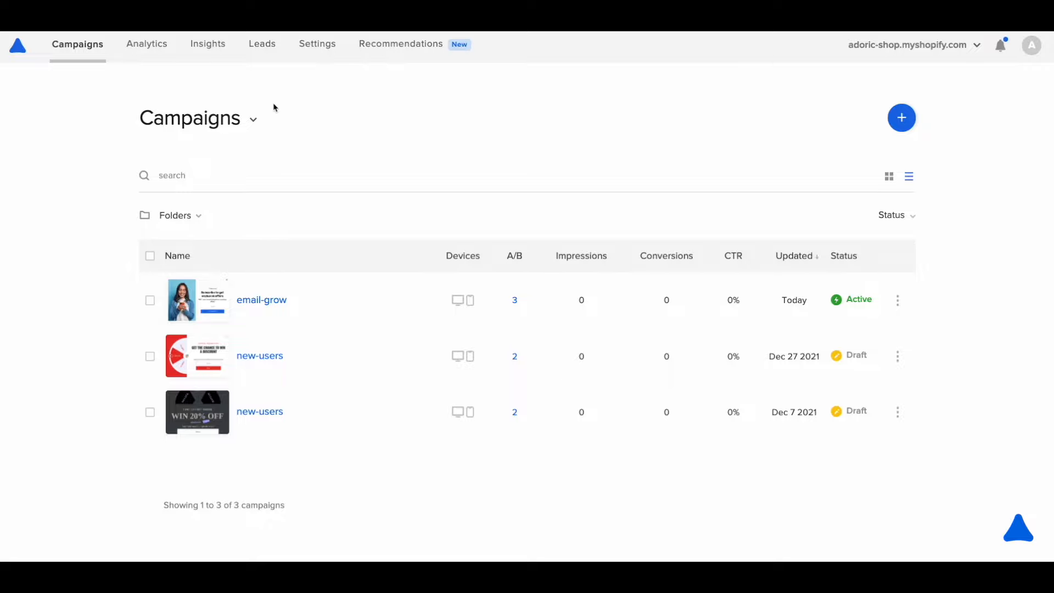
pyautogui.click(154, 49)
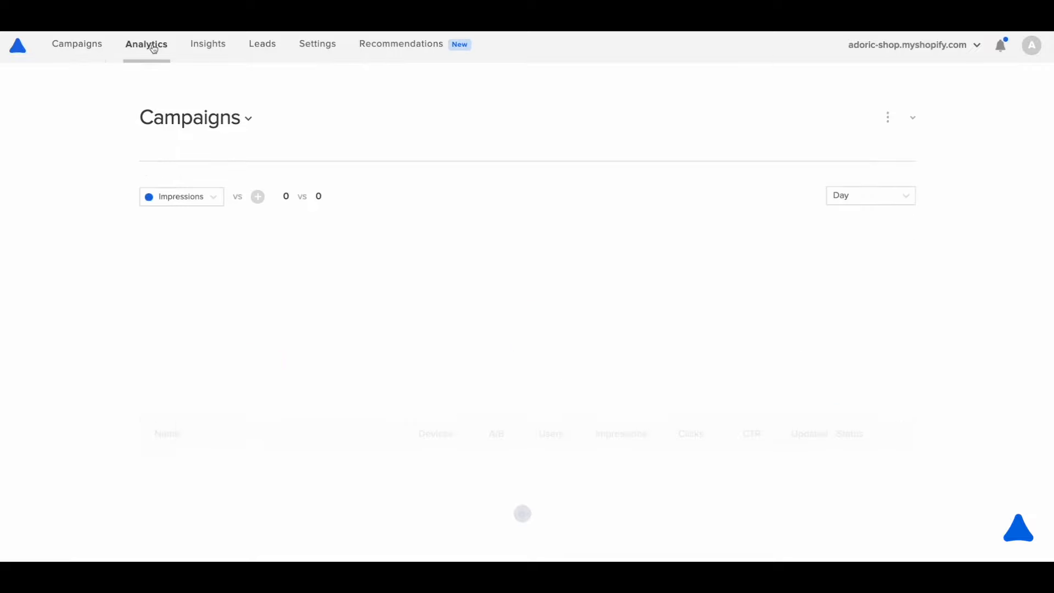
pyautogui.click(218, 202)
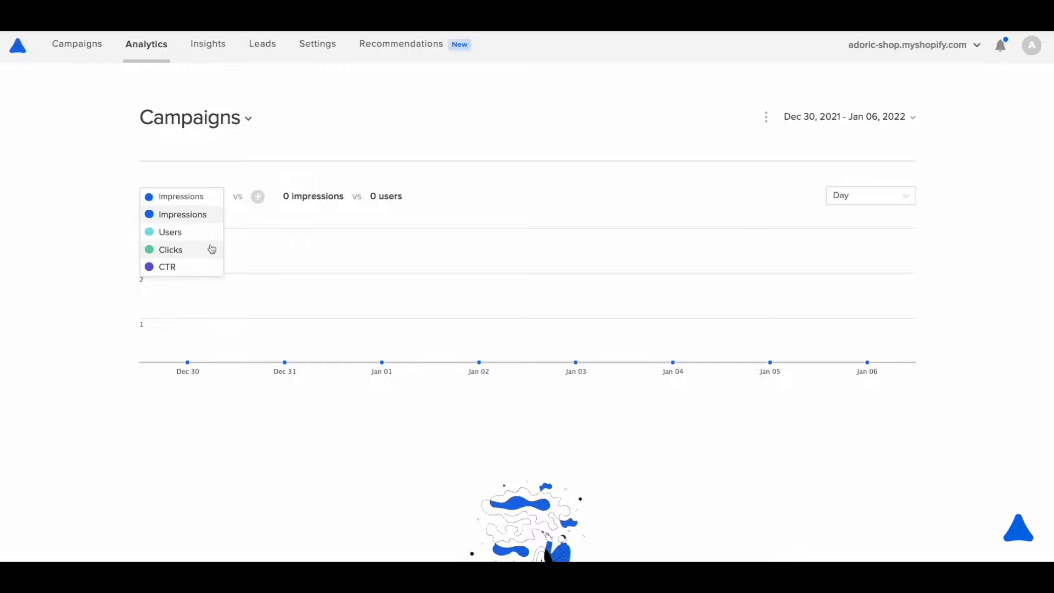
# Check the date range choices and export options of the campaign analytics without changing anything.
pyautogui.click(911, 122)
pyautogui.click(911, 122)
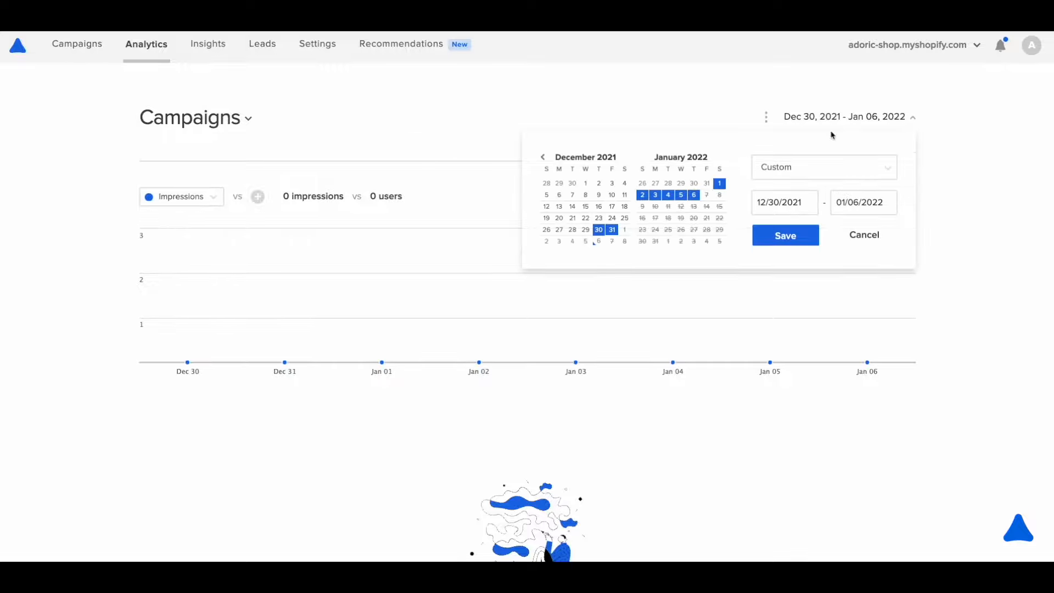
pyautogui.click(696, 108)
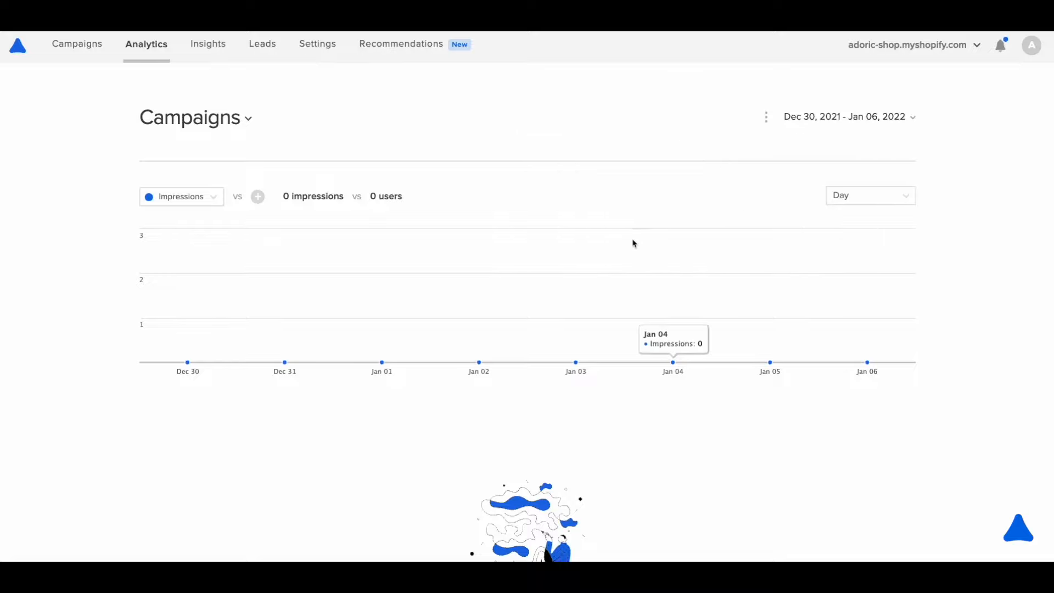
pyautogui.click(767, 122)
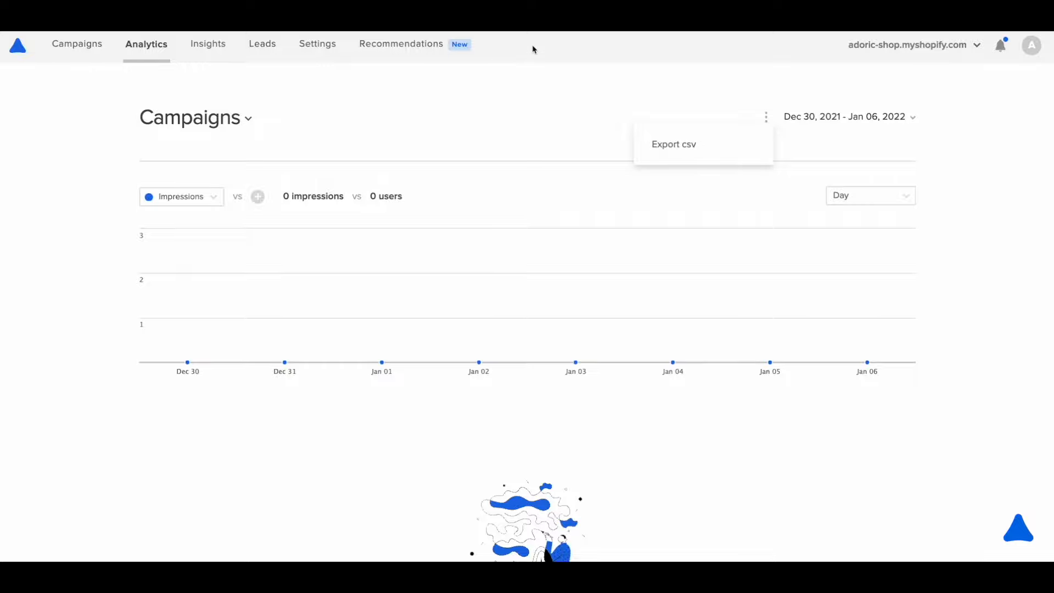
pyautogui.click(116, 84)
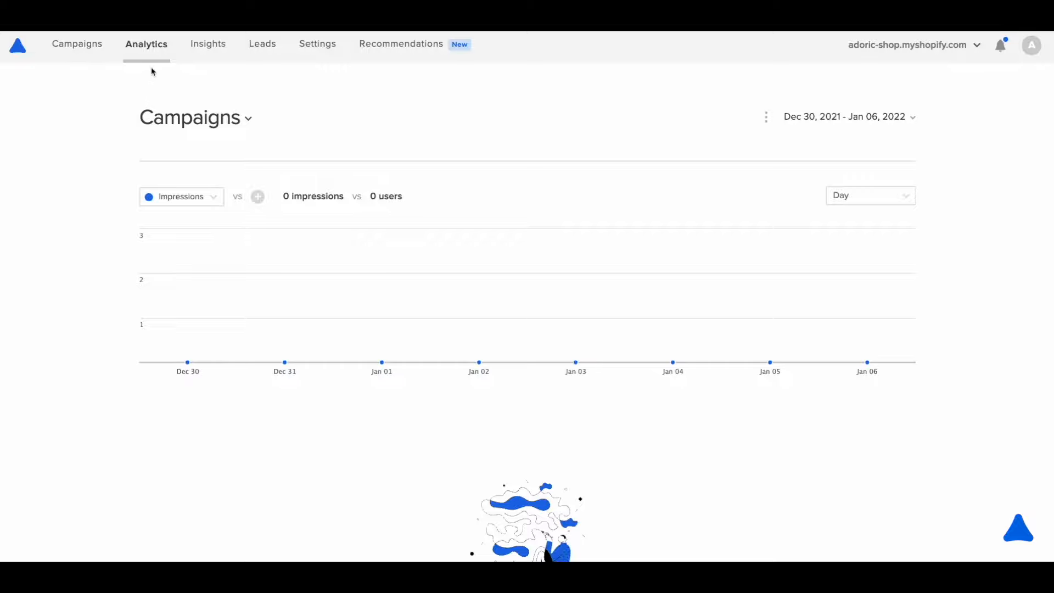
# View the collected leads and look over the site's install code, limitation and brand settings.
pyautogui.click(264, 46)
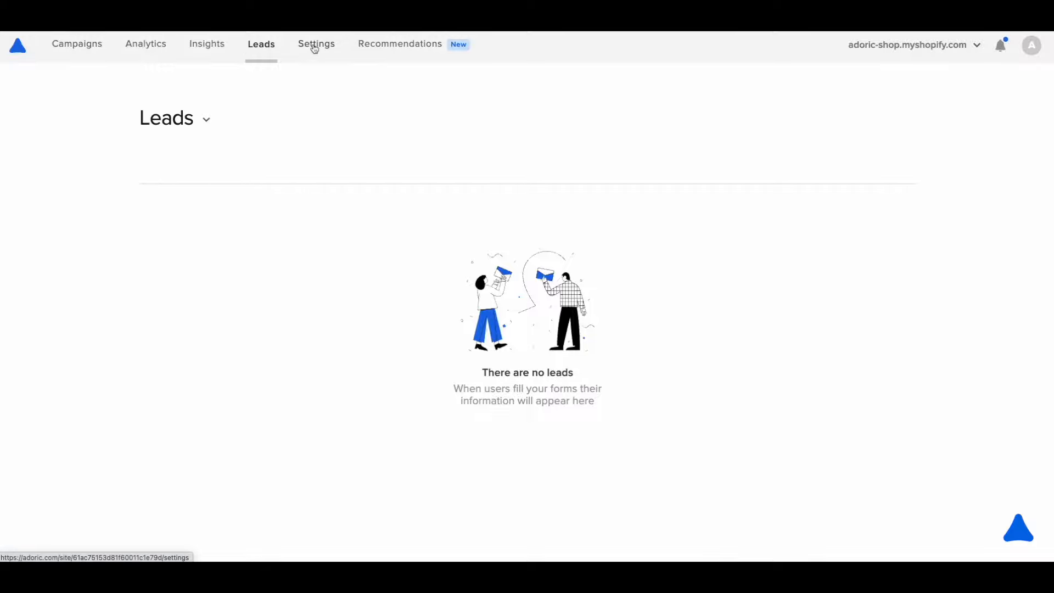
pyautogui.click(349, 44)
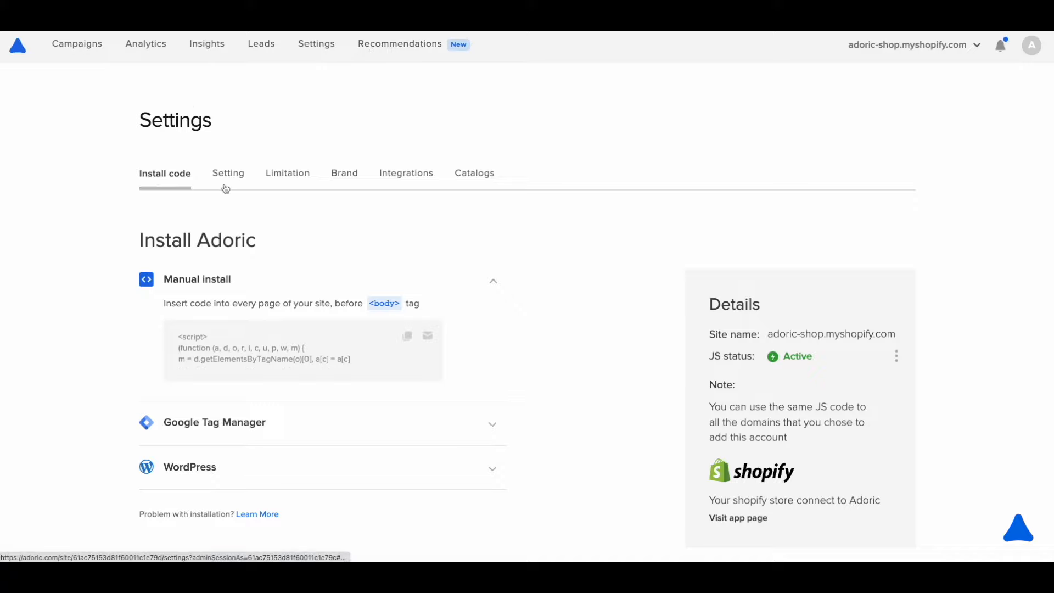
pyautogui.click(284, 179)
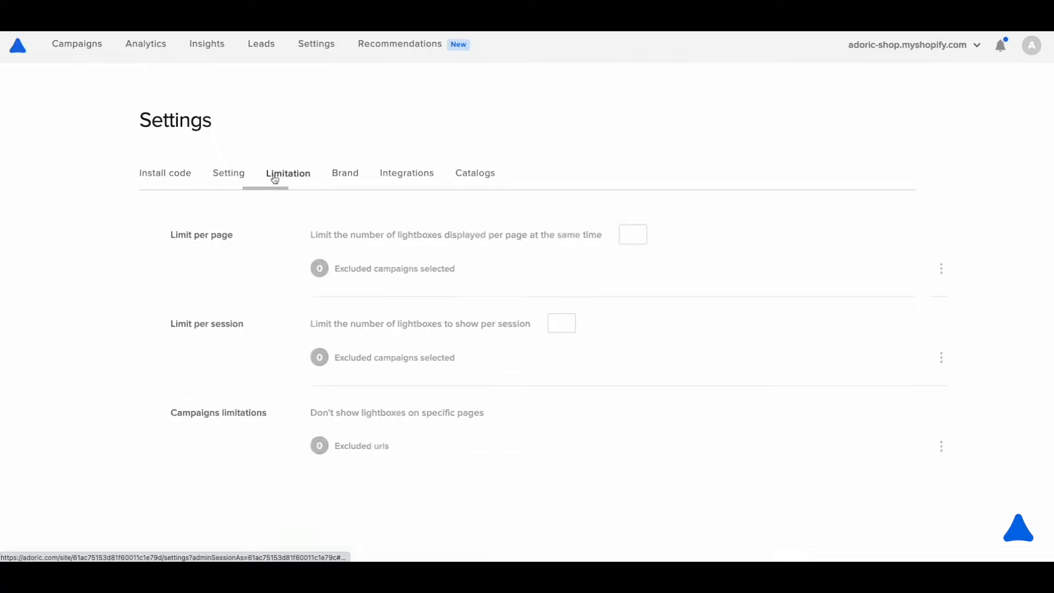
pyautogui.click(343, 174)
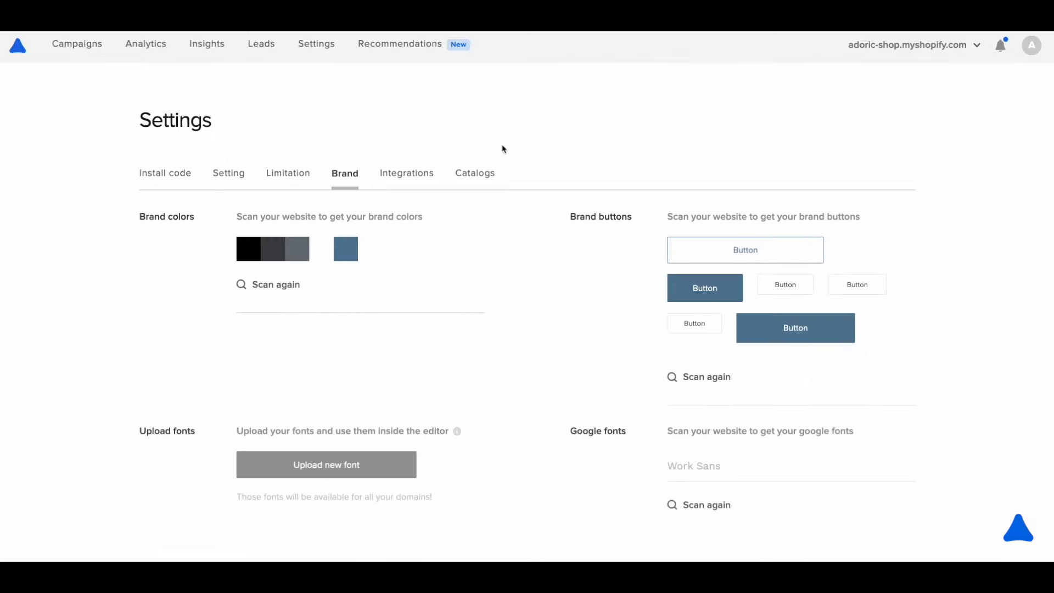